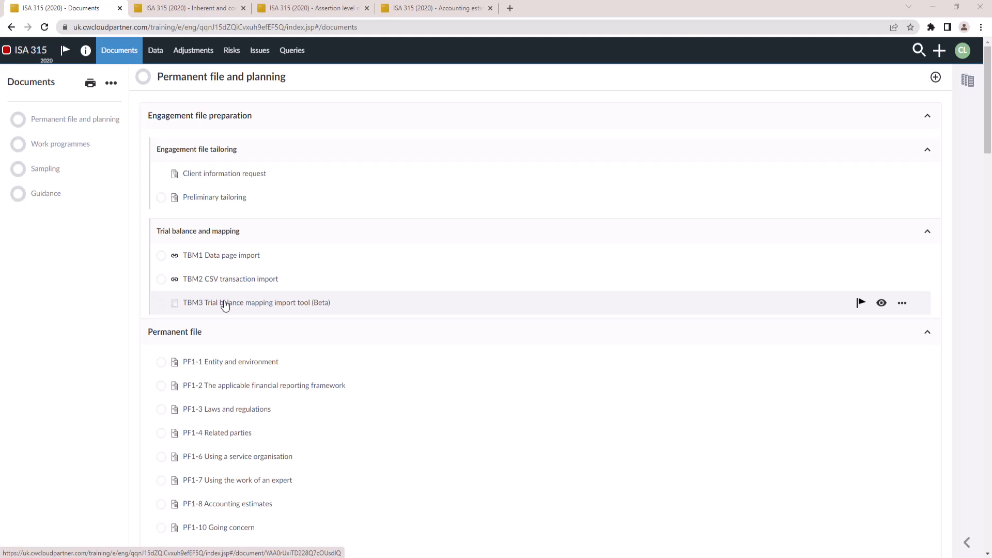
# Open the PF1-1 Entity and environment document from the permanent file
pyautogui.scroll(-3, 316, 337)
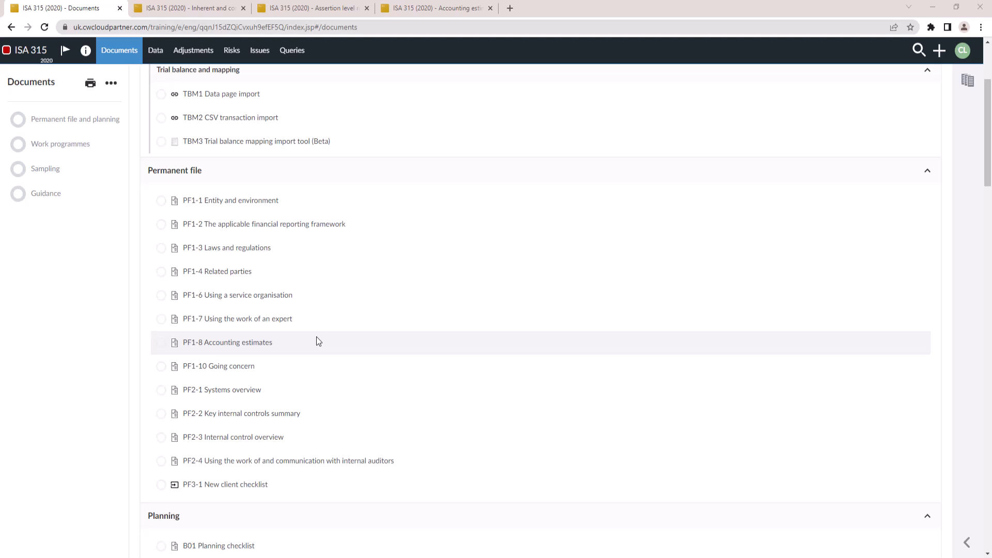
pyautogui.click(290, 208)
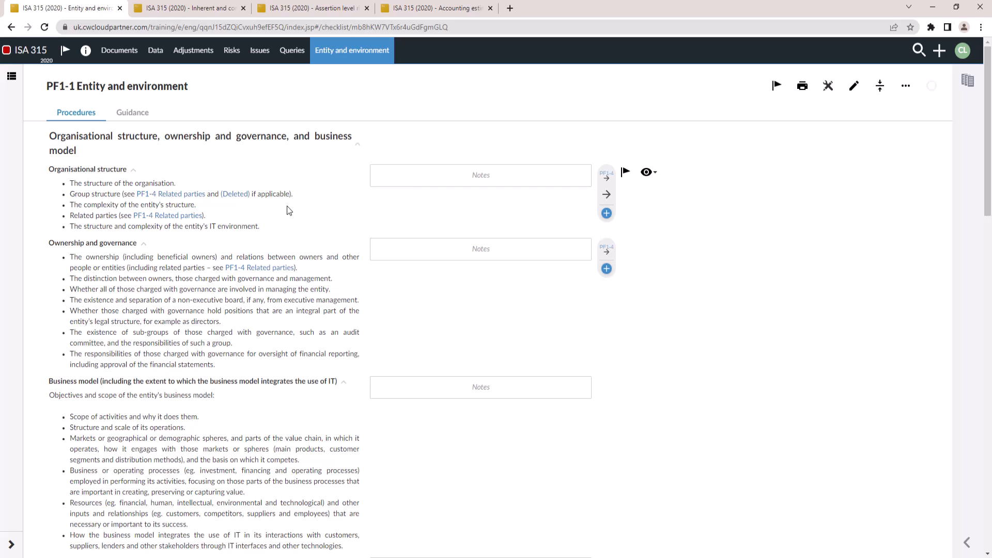
# Start a new risk and set its level to Assertion
pyautogui.click(941, 51)
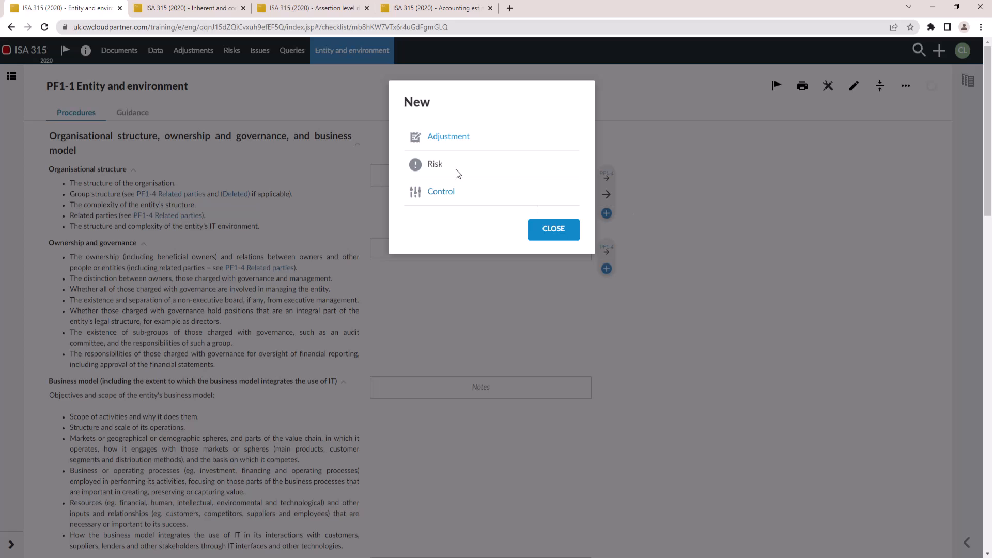
pyautogui.click(428, 163)
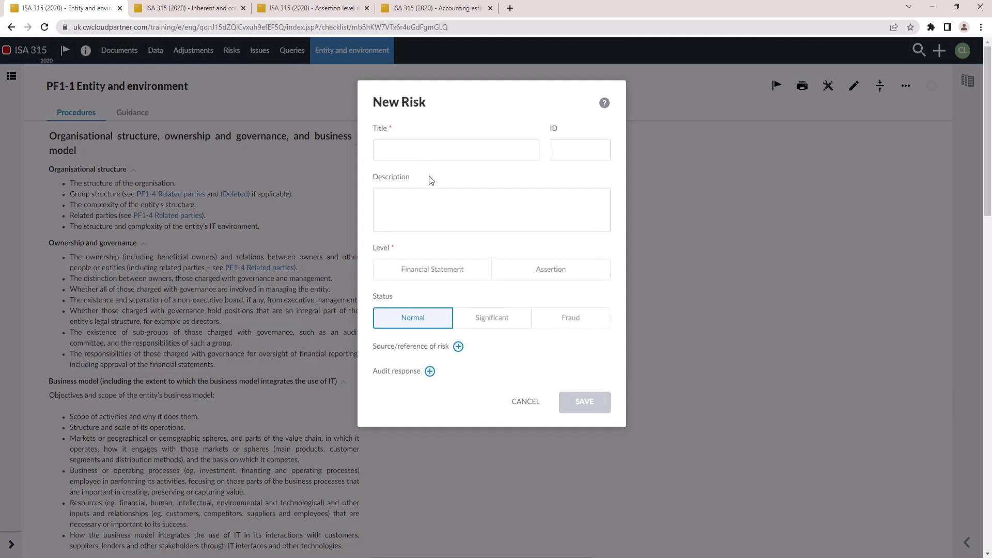
pyautogui.click(429, 154)
pyautogui.click(422, 288)
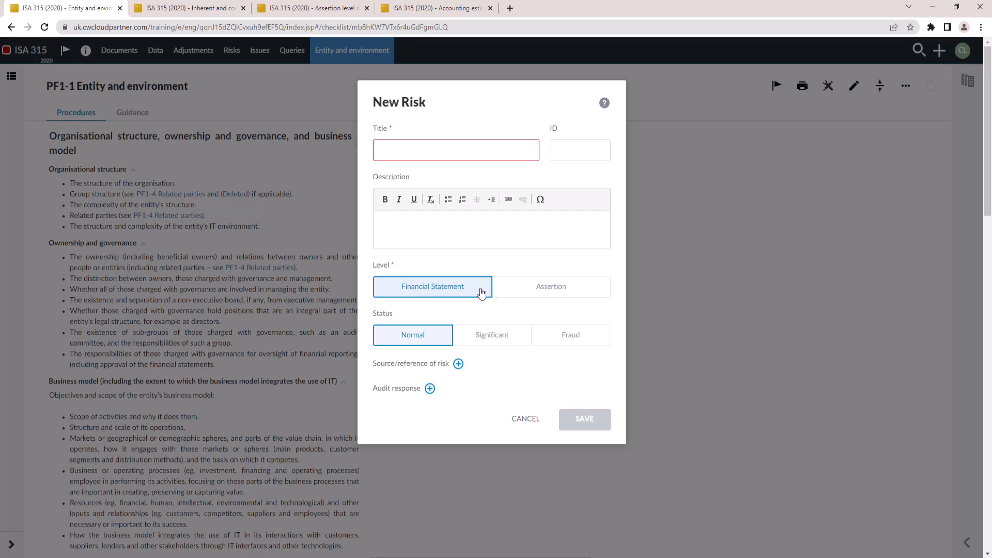
pyautogui.click(529, 292)
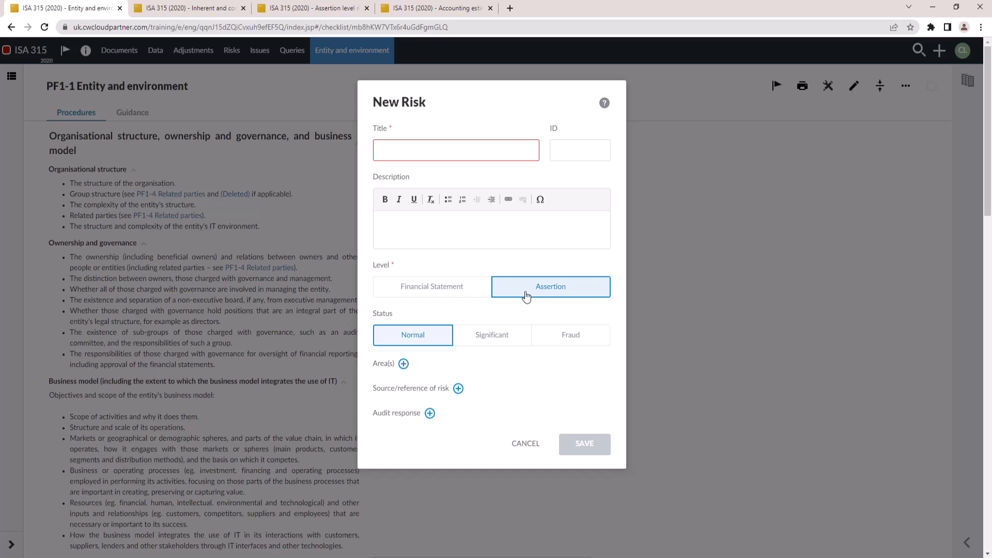
# Set the new risk's status to Fraud
pyautogui.click(503, 340)
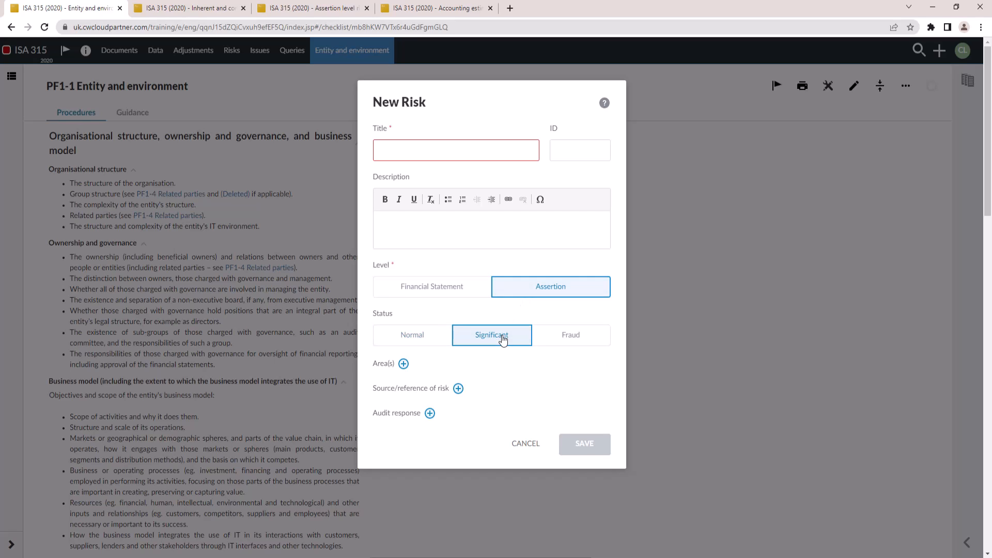
pyautogui.click(567, 339)
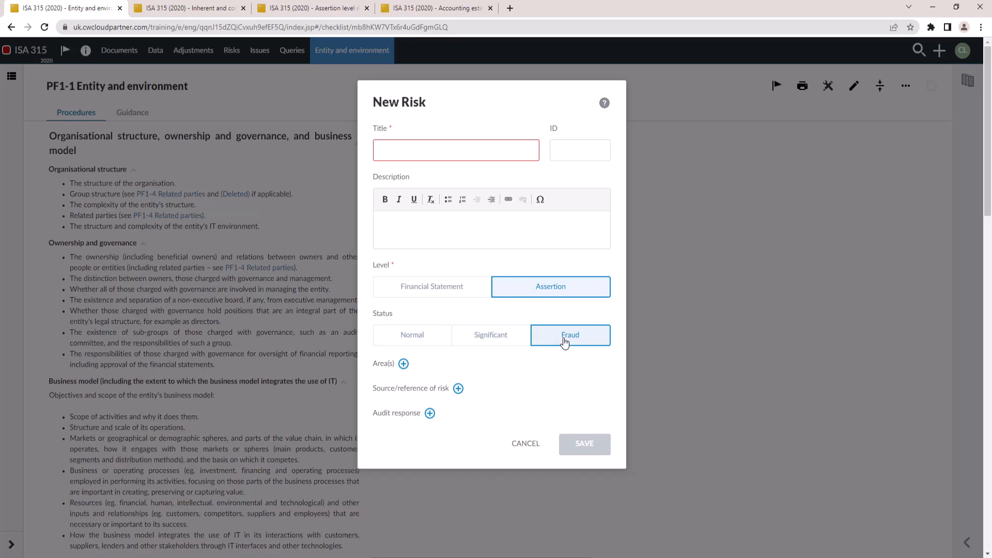
pyautogui.click(516, 337)
pyautogui.click(563, 337)
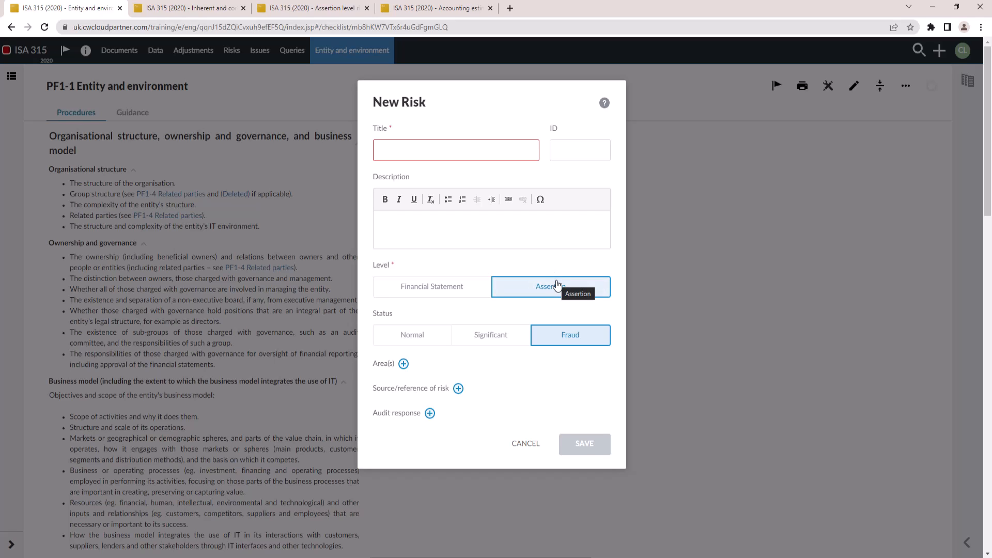
# Assign the area H-I - Income with its L Turnover sub-area to the risk
pyautogui.click(404, 364)
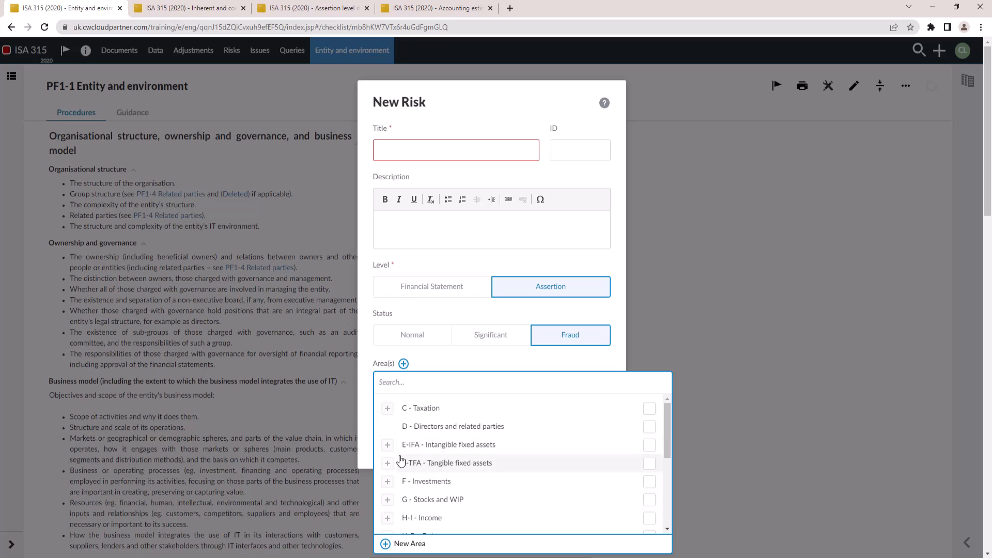
pyautogui.click(388, 518)
pyautogui.scroll(-3, 413, 488)
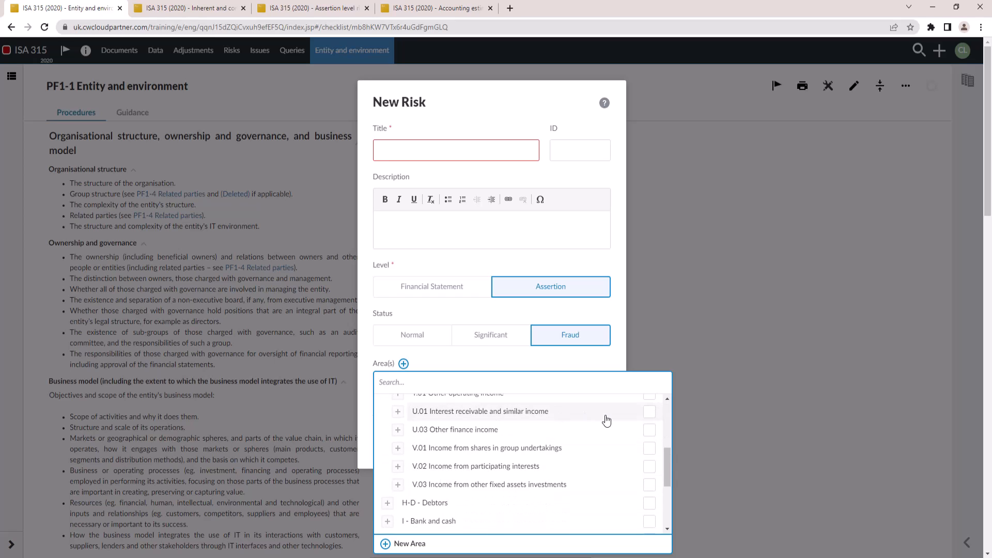
pyautogui.scroll(2, 575, 451)
pyautogui.click(648, 414)
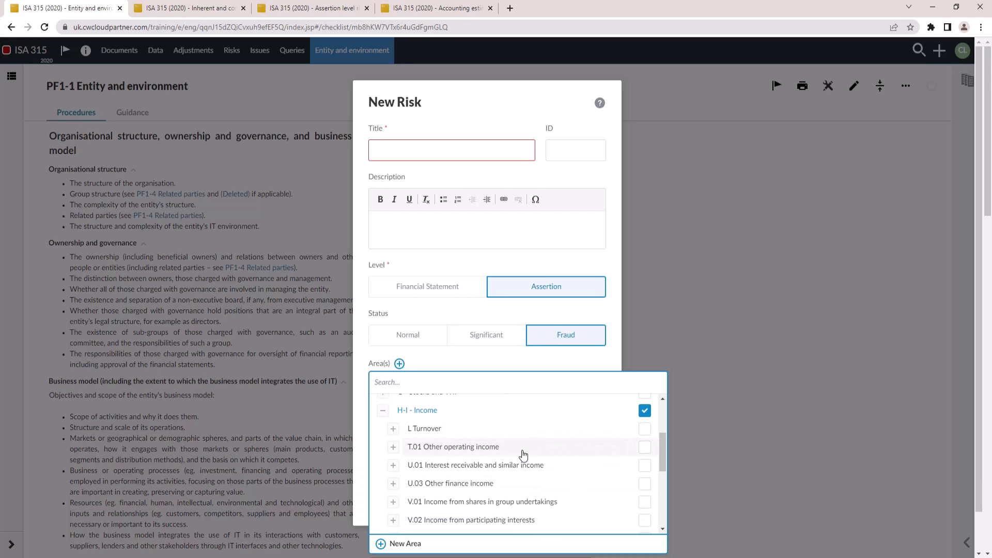
pyautogui.click(394, 430)
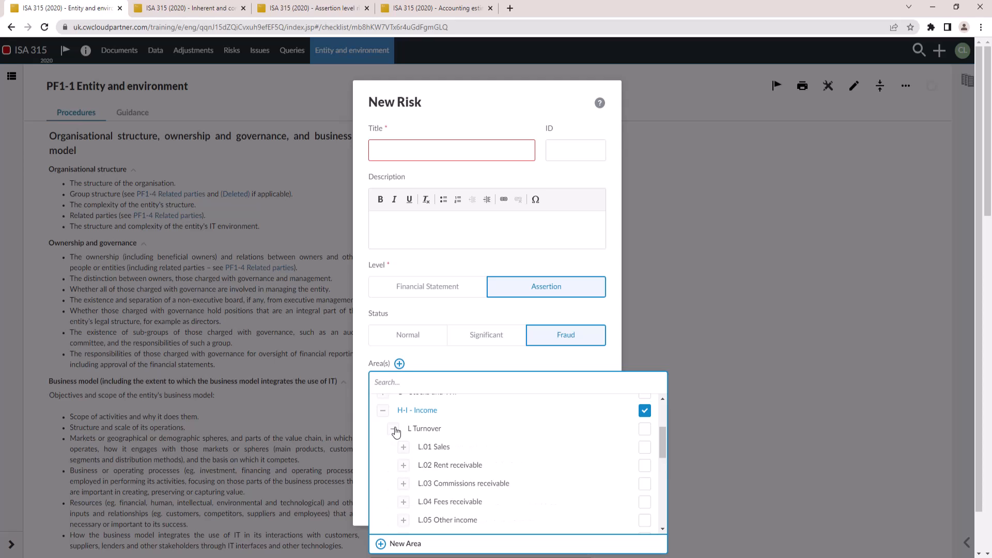
pyautogui.click(644, 430)
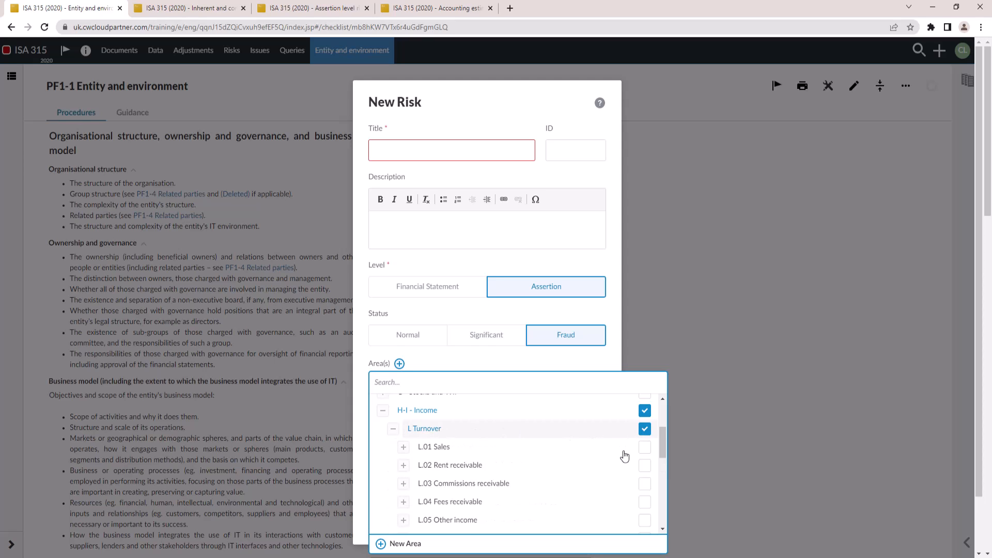
pyautogui.click(432, 361)
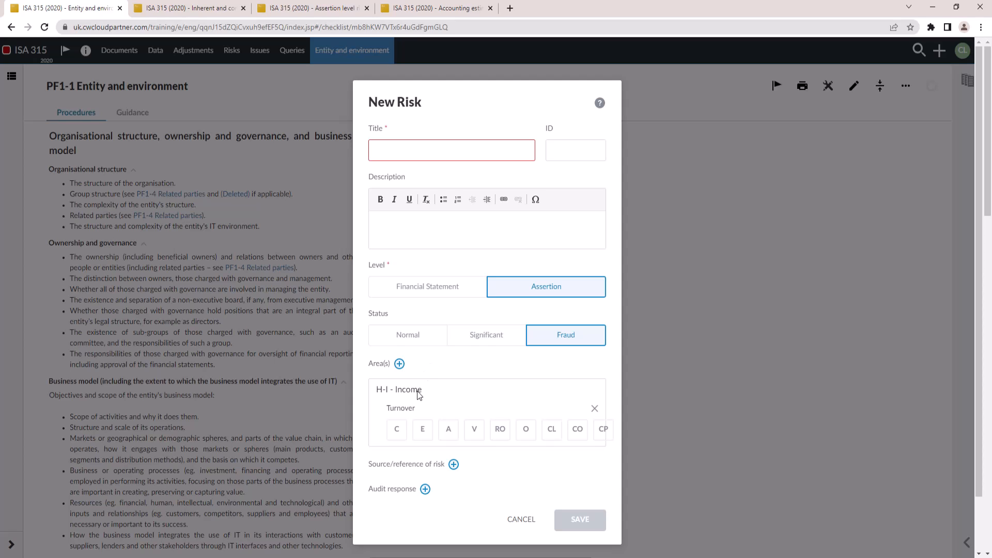
# Select the C and E assertions for Turnover, title the risk Revenue Risk, and save it
pyautogui.click(397, 430)
pyautogui.click(425, 431)
pyautogui.write('Reve')
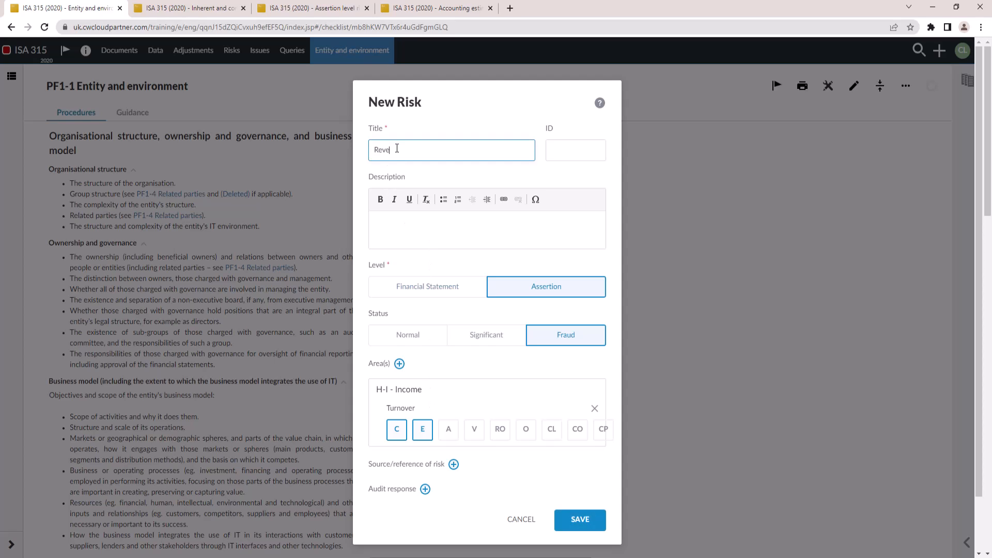
pyautogui.write('nue Risk')
pyautogui.click(579, 521)
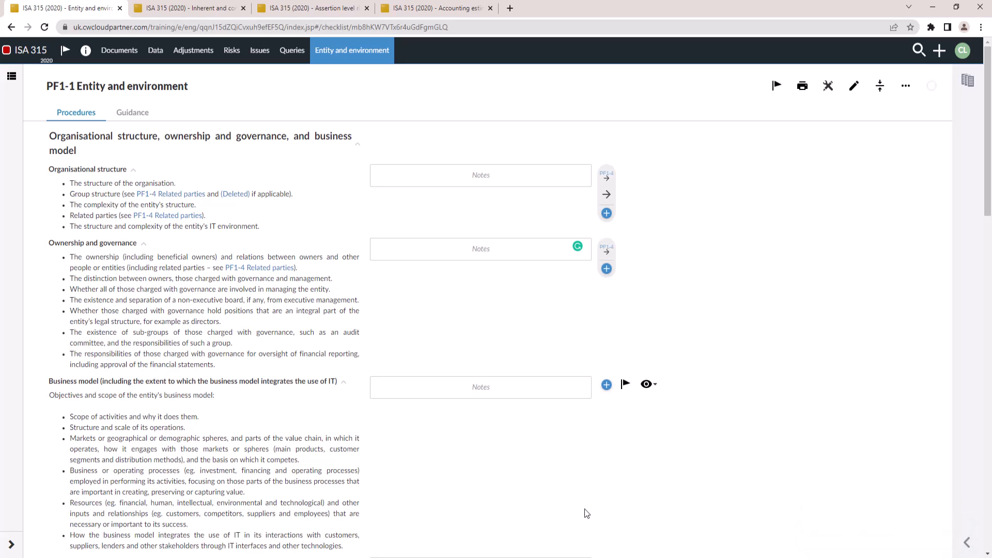
# Open the risks list and expand the Revenue Risk entry to review its details
pyautogui.click(228, 53)
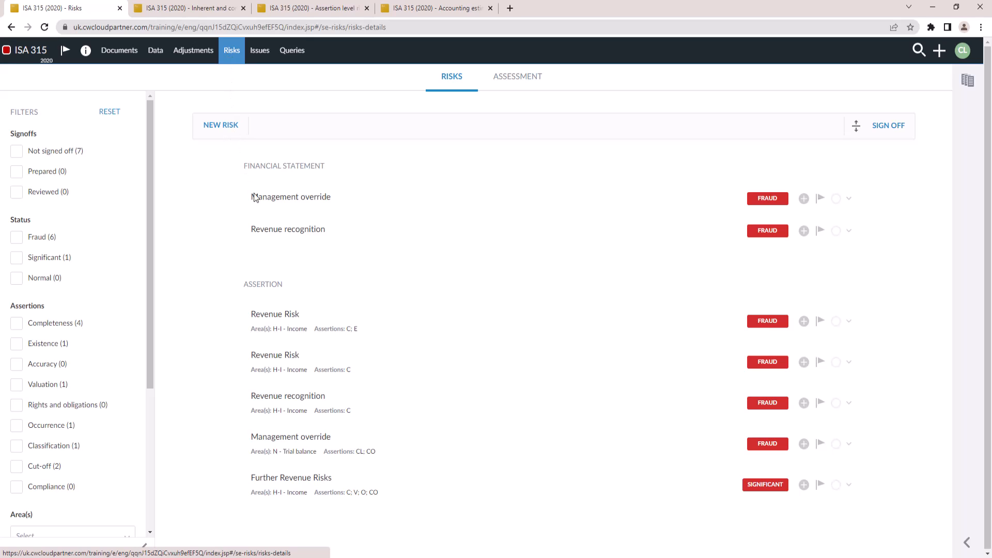
pyautogui.click(302, 333)
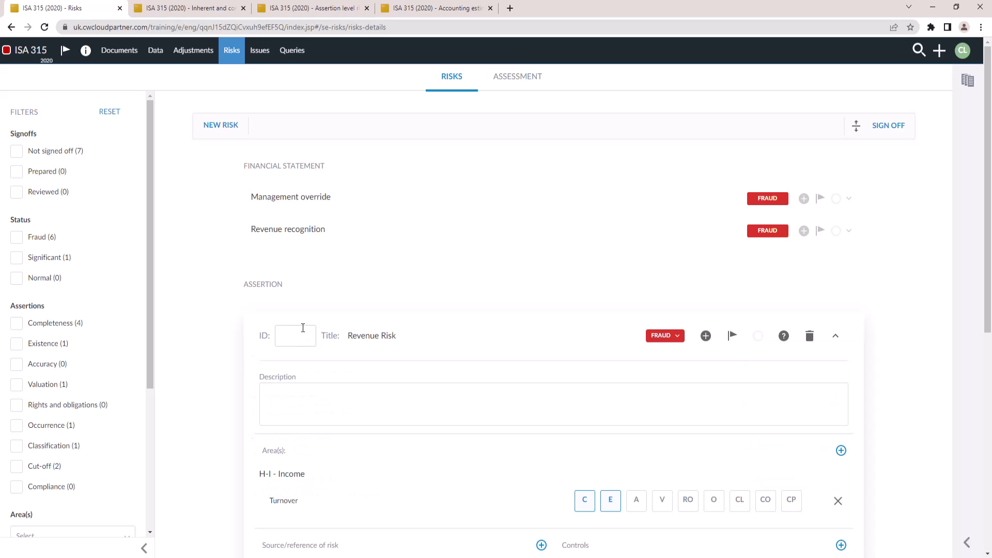
pyautogui.scroll(-2, 544, 384)
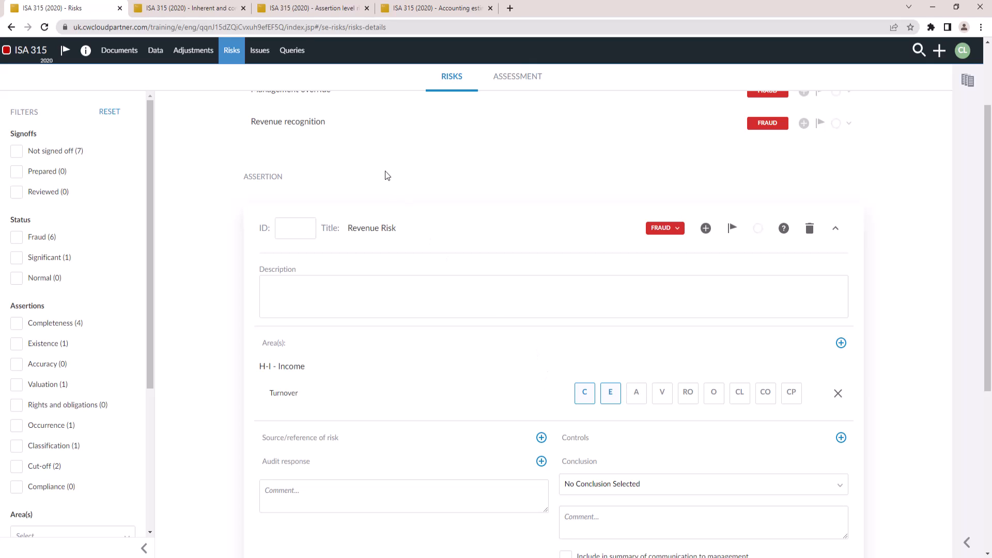
pyautogui.scroll(2, 212, 178)
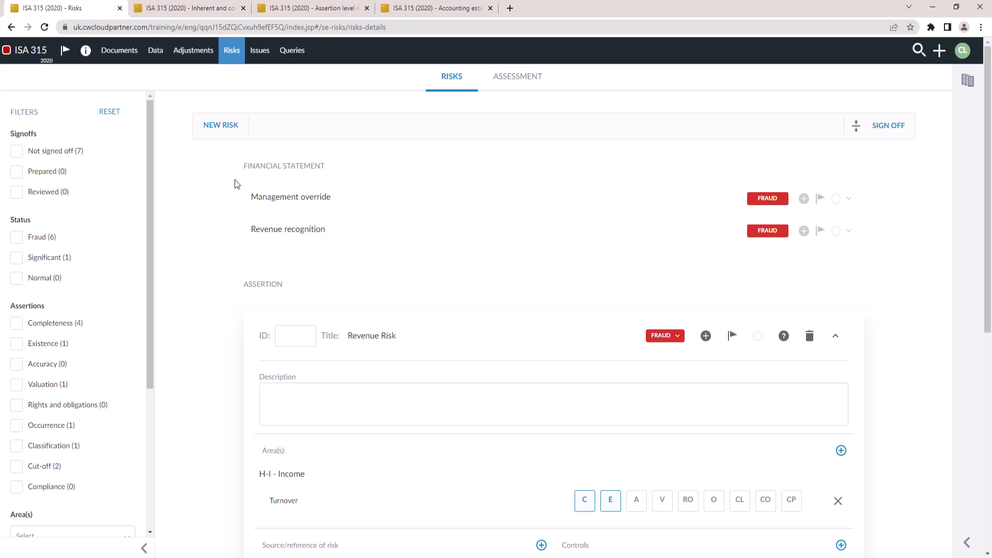
# Switch to the B30 Inherent and control risk assessment tab and review the form's sections
pyautogui.click(196, 14)
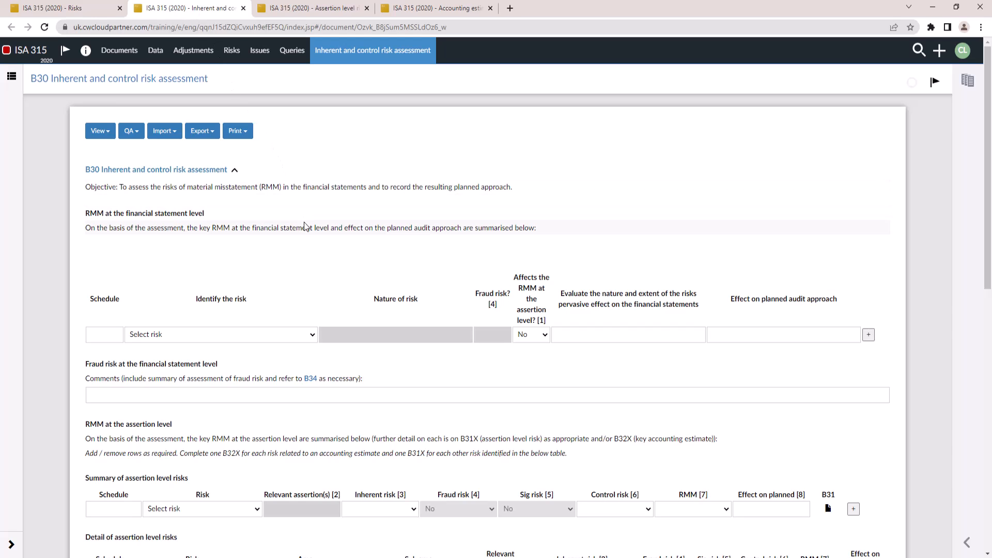
pyautogui.click(236, 171)
pyautogui.click(236, 171)
pyautogui.scroll(-15, 236, 253)
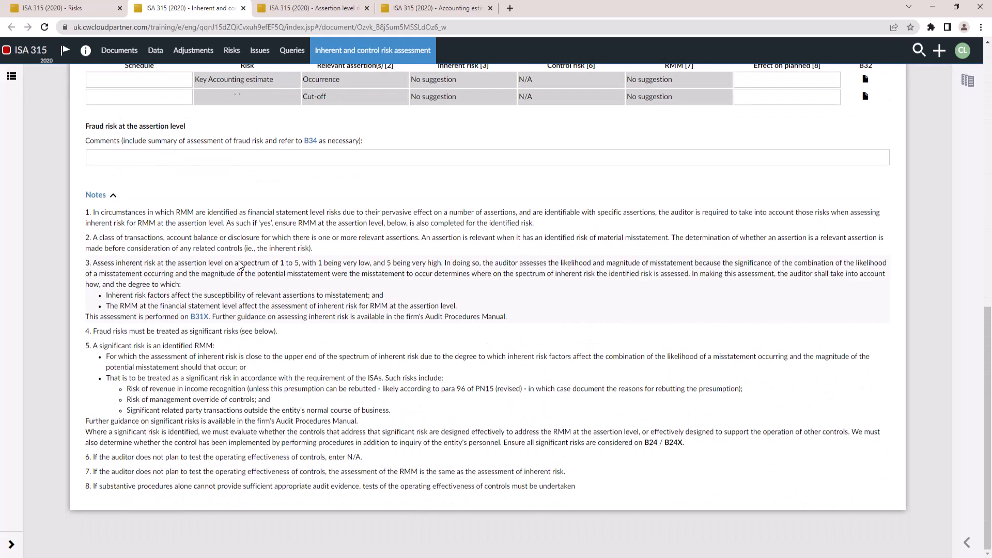
pyautogui.scroll(7, 241, 266)
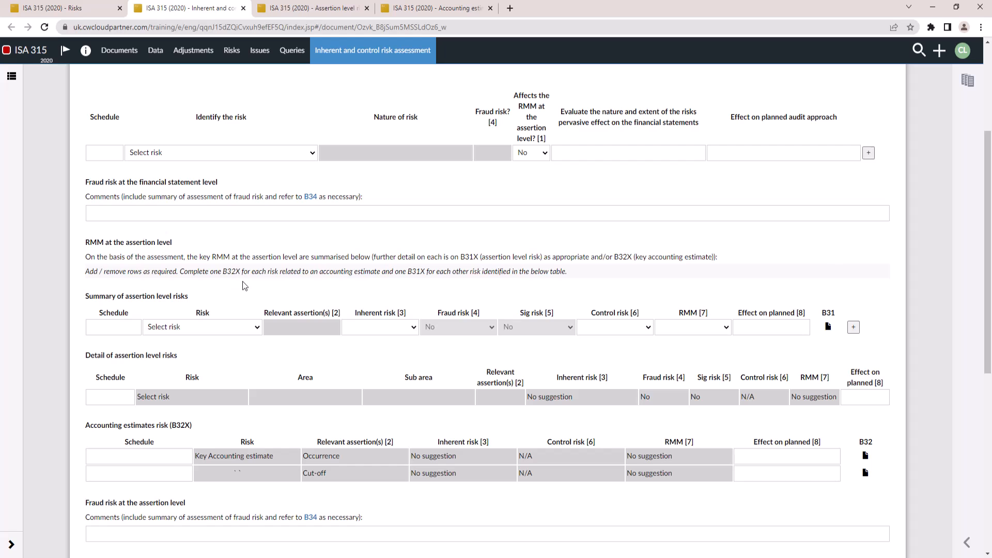
pyautogui.scroll(-6, 321, 421)
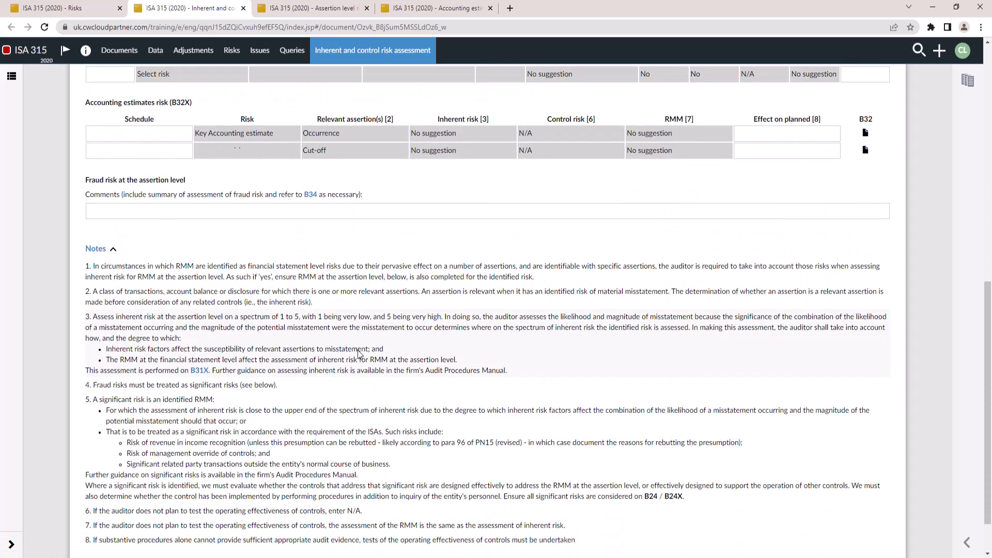
pyautogui.scroll(10, 356, 352)
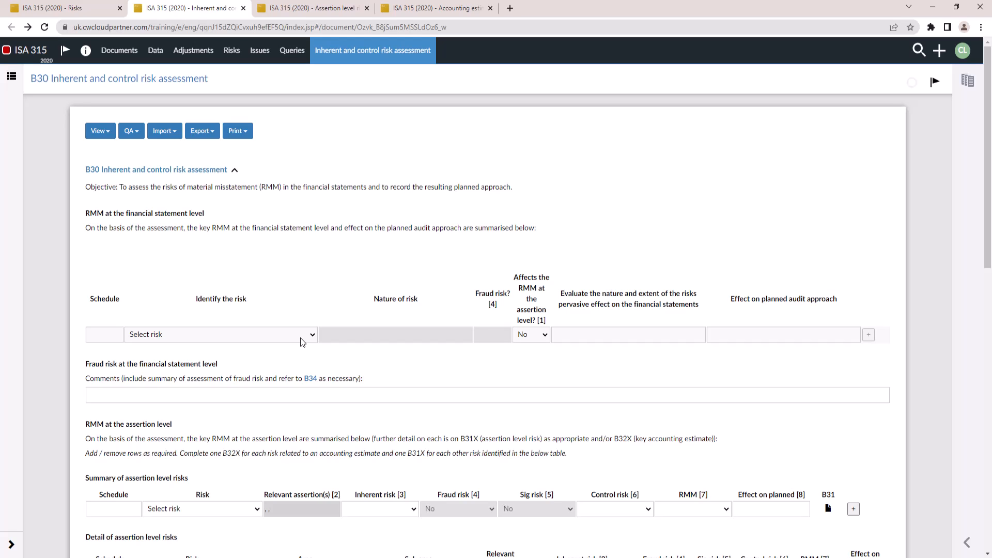
pyautogui.scroll(-2, 300, 337)
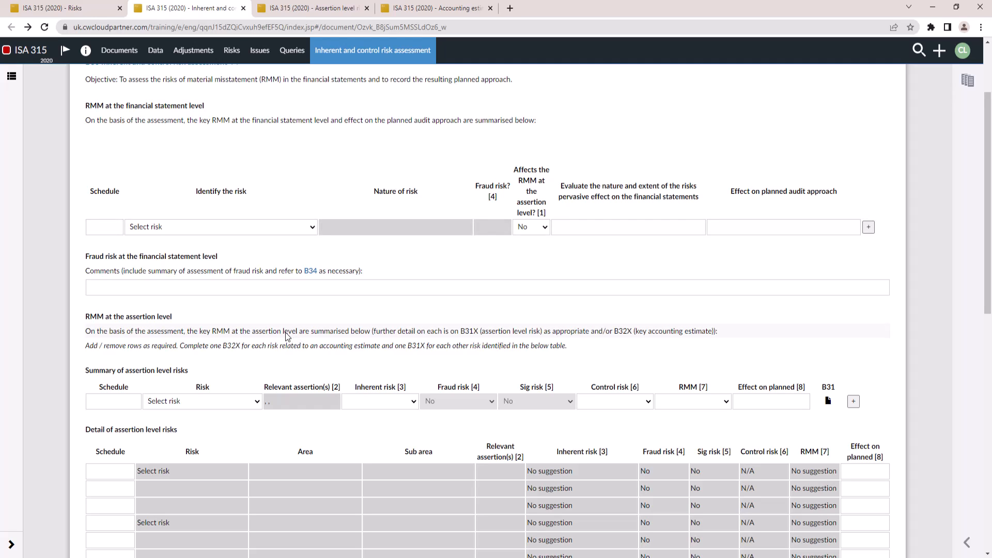
# Select Revenue recognition as the financial statement level risk and as the first assertion-level summary risk
pyautogui.click(308, 228)
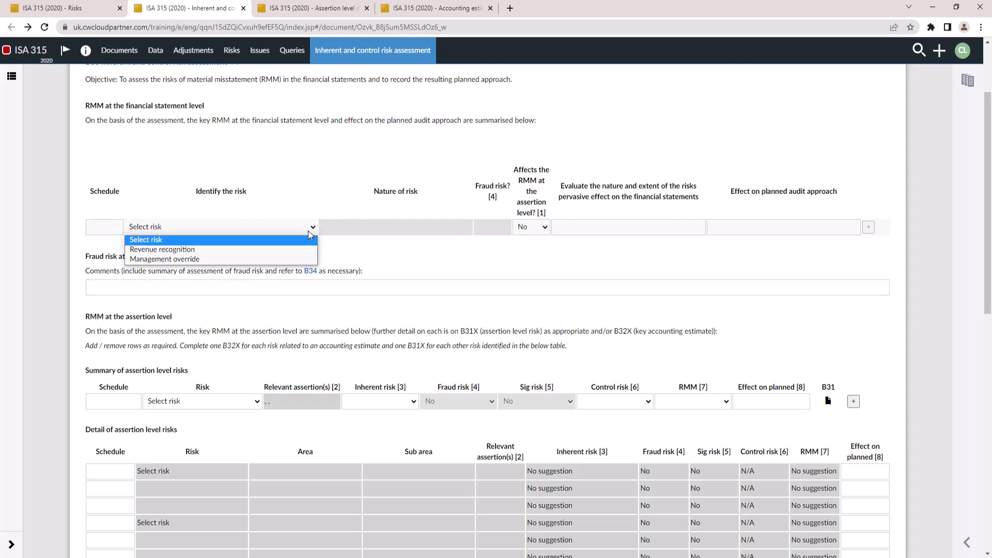
pyautogui.click(288, 250)
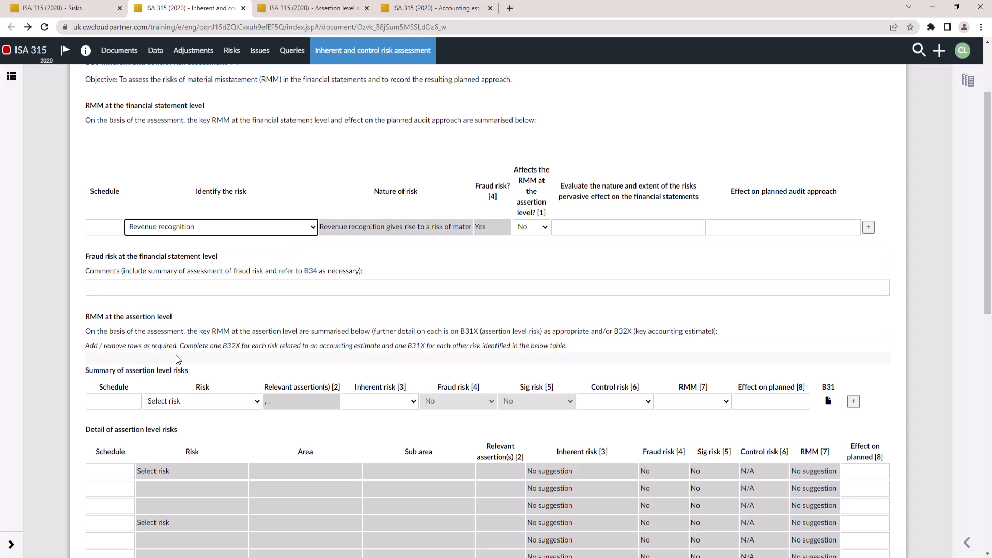
pyautogui.scroll(-3, 80, 356)
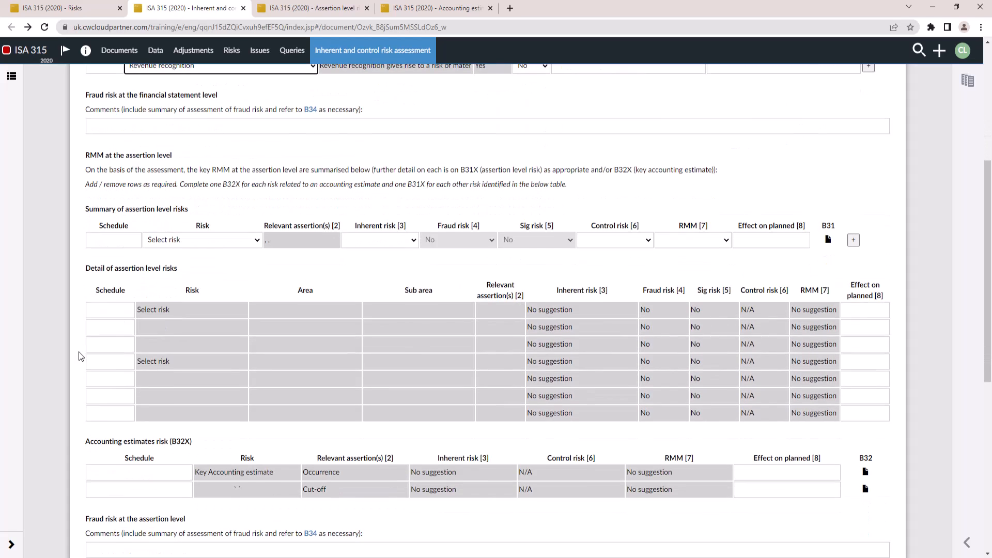
pyautogui.click(257, 240)
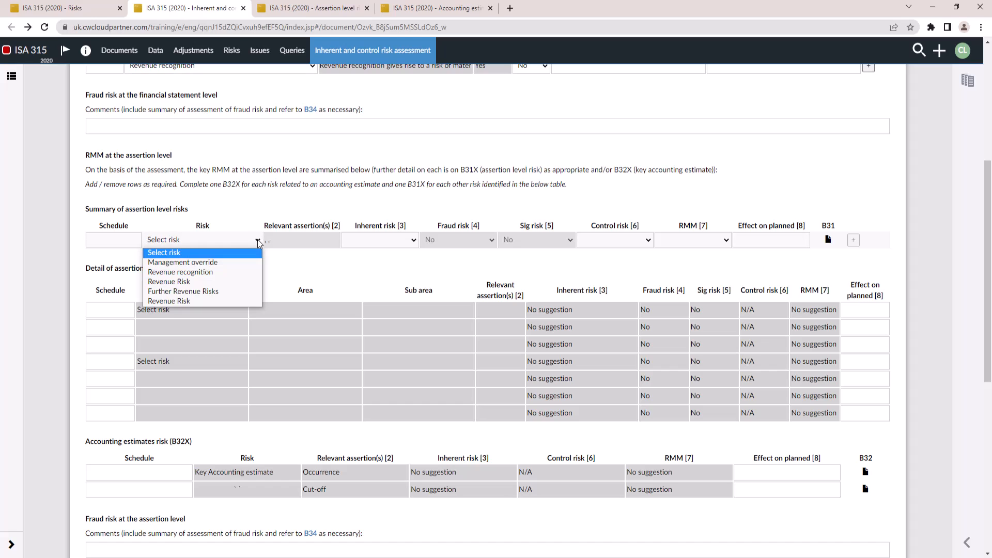
pyautogui.click(227, 272)
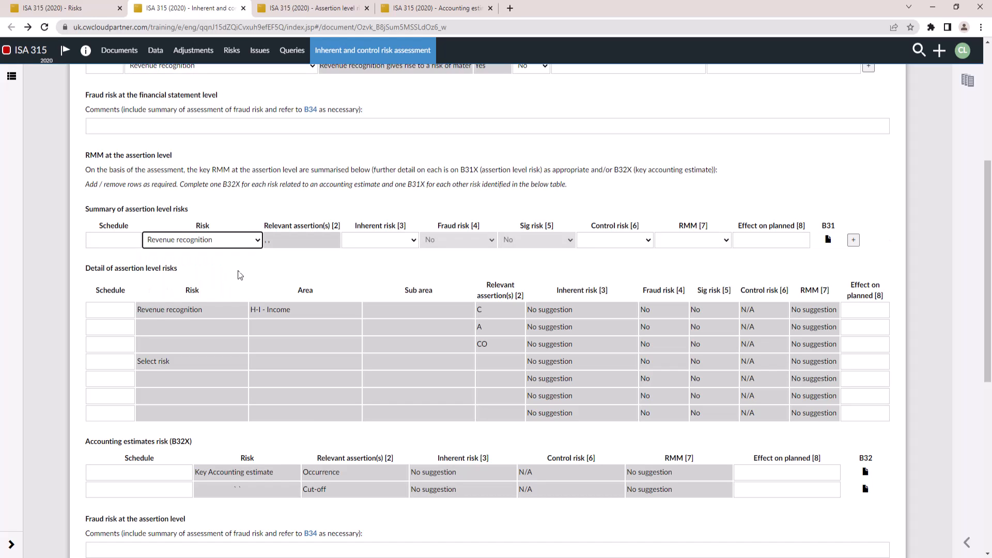
# Add a second assertion-level row for Further Revenue Risks, then open the B31 form for Revenue recognition
pyautogui.click(854, 241)
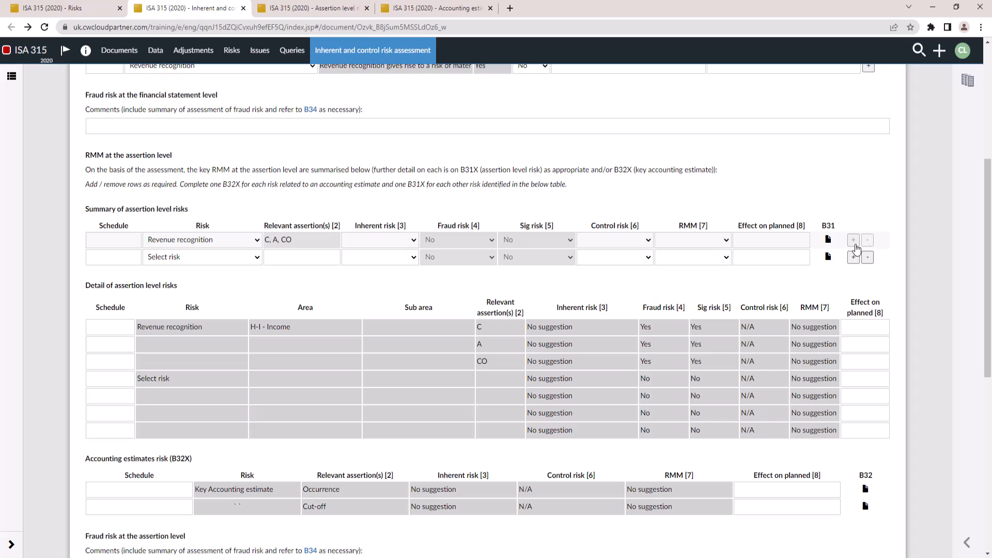
pyautogui.click(254, 258)
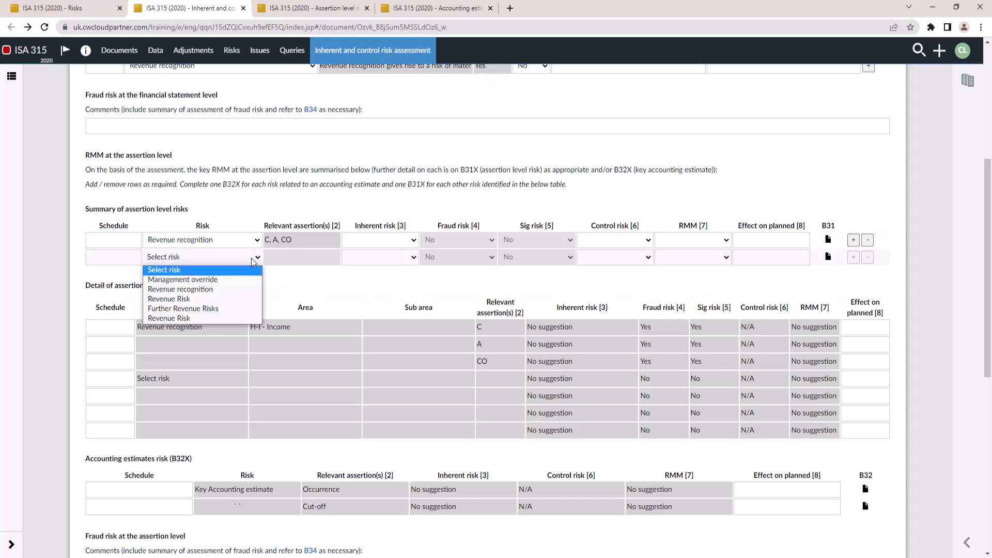
pyautogui.click(209, 305)
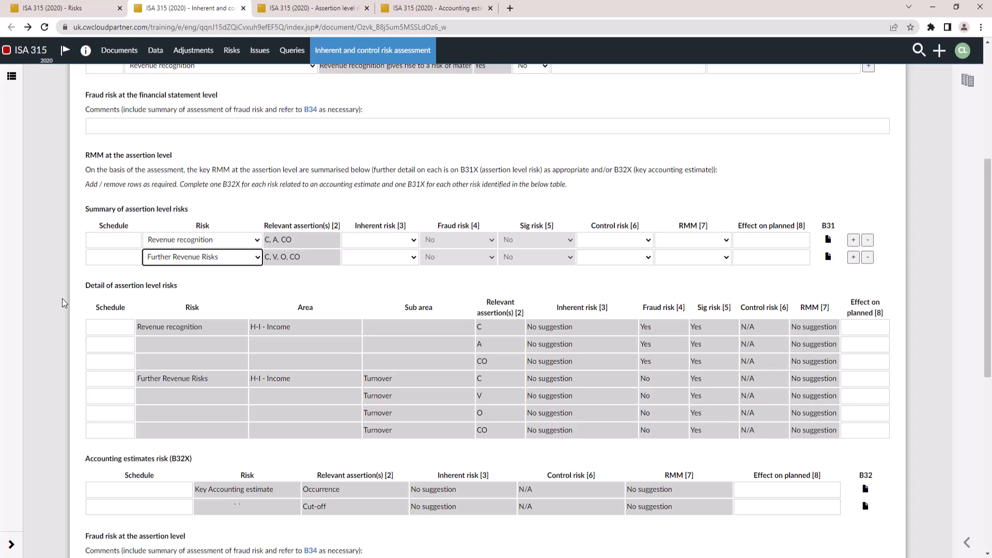
pyautogui.click(830, 241)
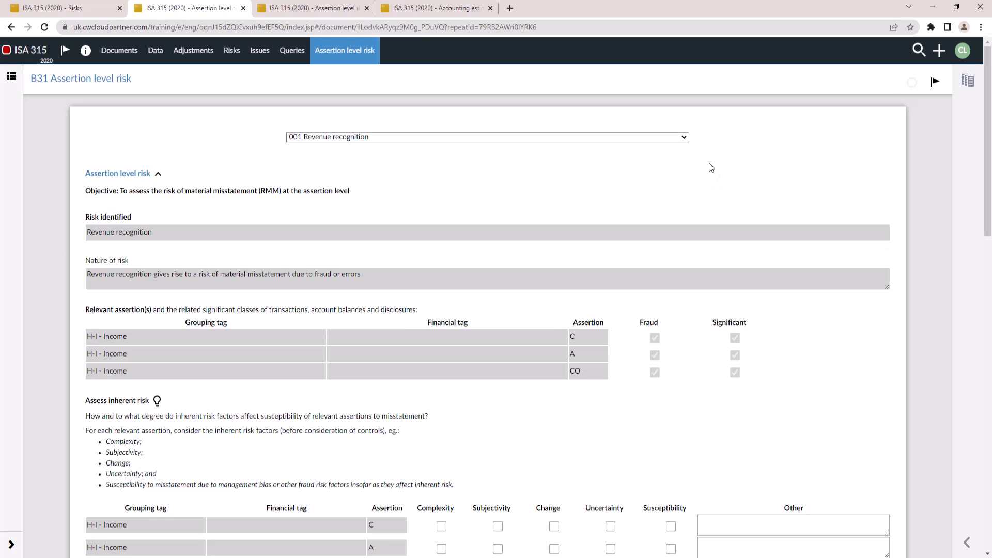
# Tick the inherent risk factors: Complexity, Subjectivity and Susceptibility for C, Change for A, and Uncertainty for CO
pyautogui.click(684, 138)
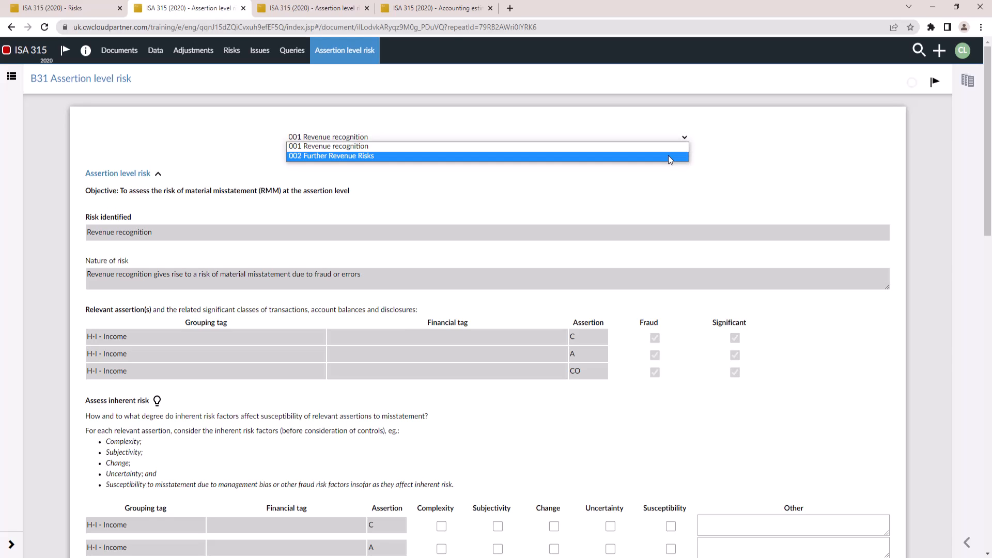
pyautogui.click(731, 151)
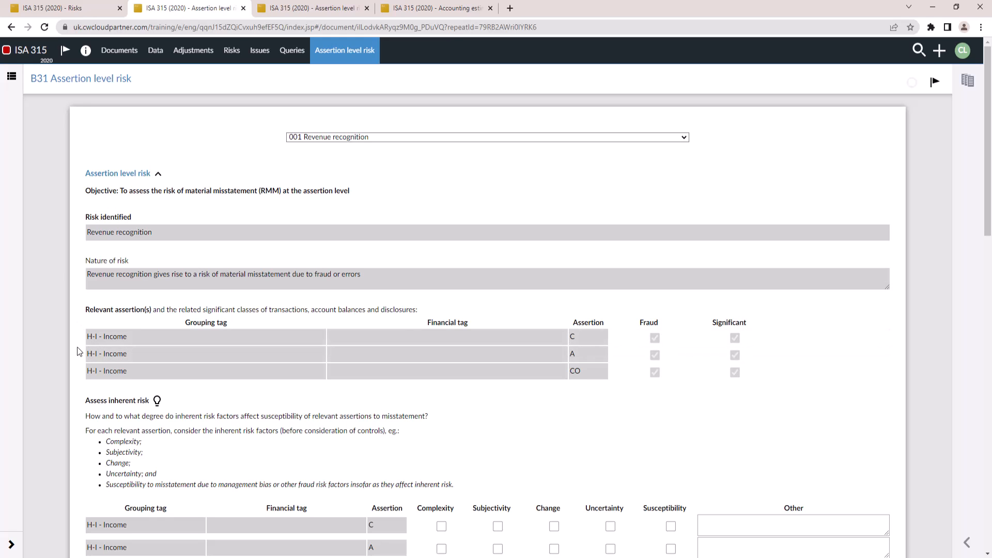
pyautogui.scroll(-5, 77, 351)
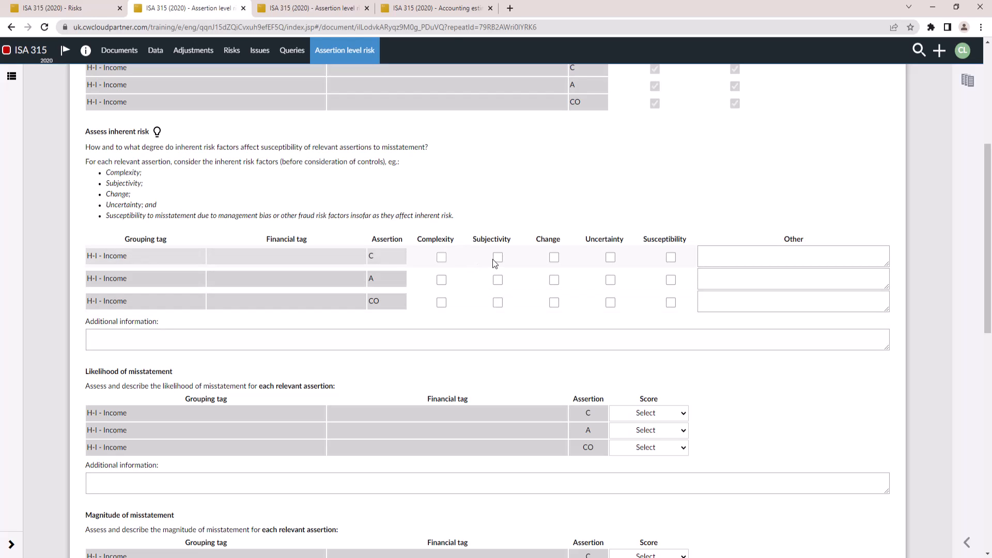
pyautogui.click(555, 280)
pyautogui.click(672, 259)
# Score the likelihood of misstatement as 3 for C, 3 for A and 2 for CO
pyautogui.scroll(-4, 653, 320)
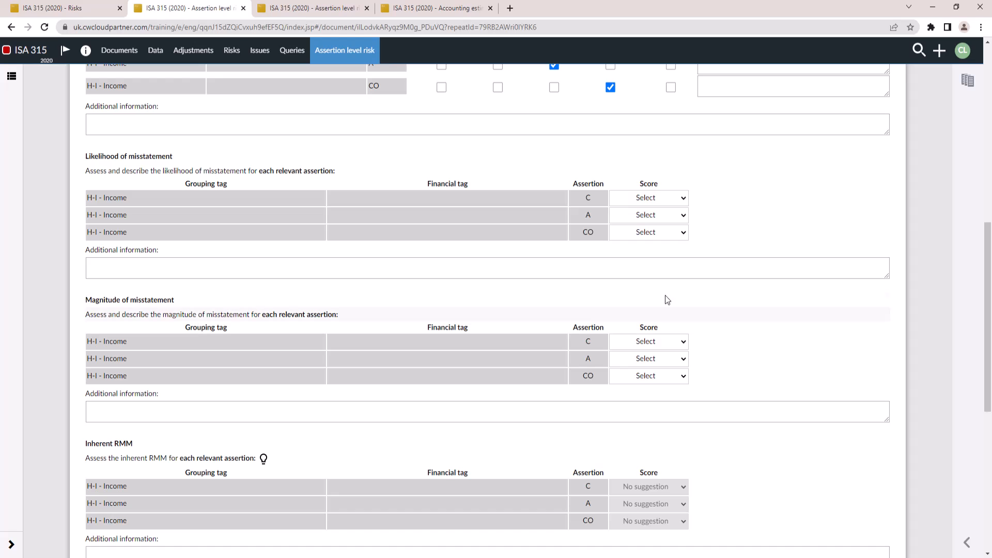
pyautogui.click(684, 200)
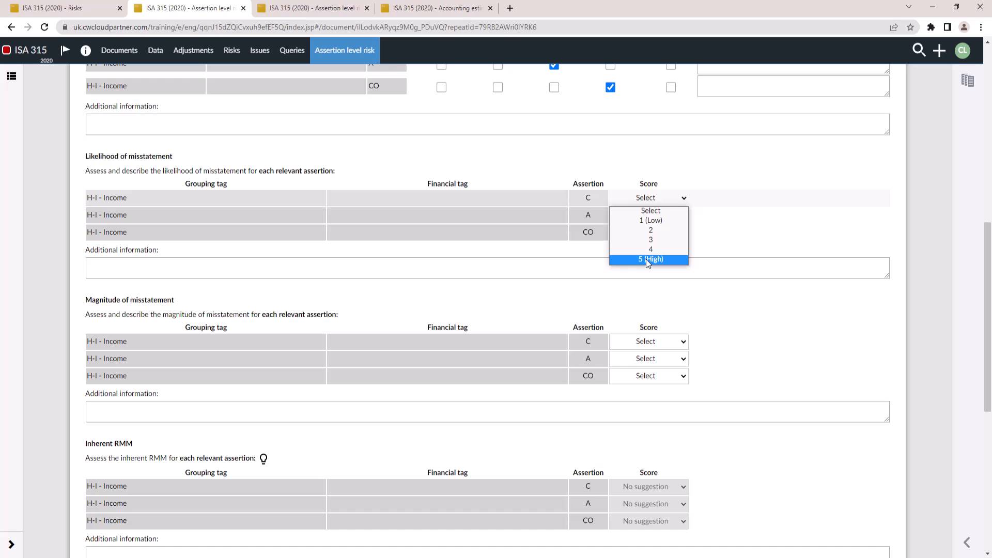
pyautogui.click(661, 240)
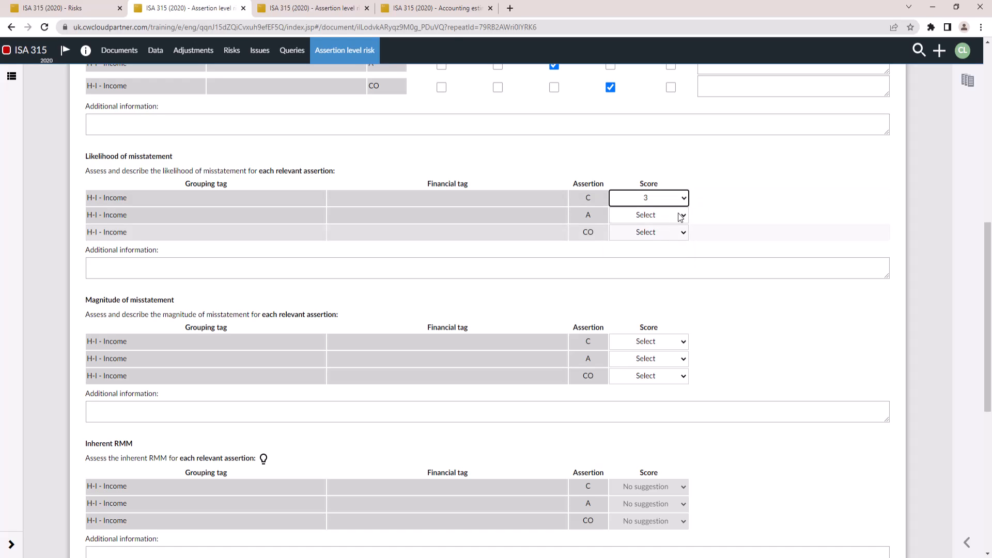
pyautogui.click(680, 217)
pyautogui.click(659, 257)
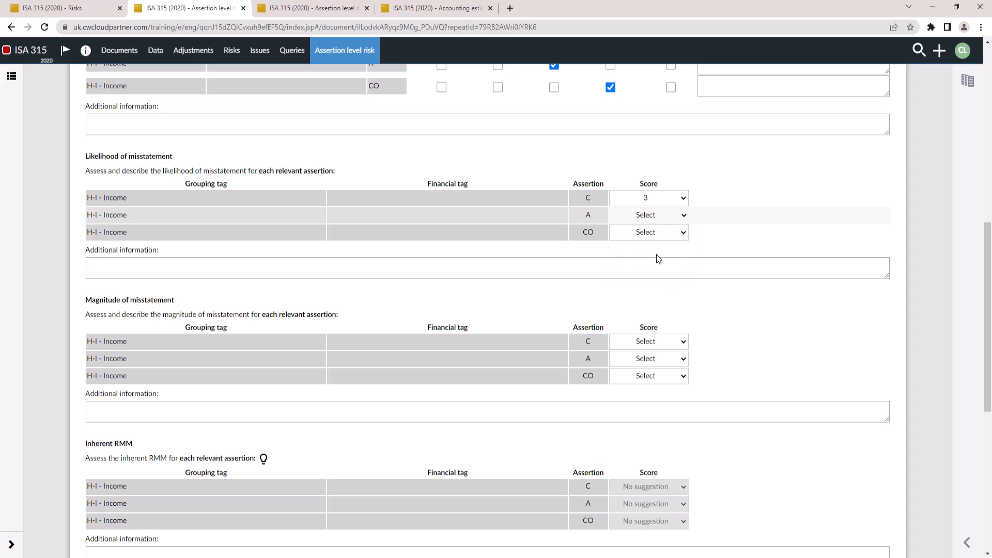
pyautogui.click(681, 233)
pyautogui.click(659, 265)
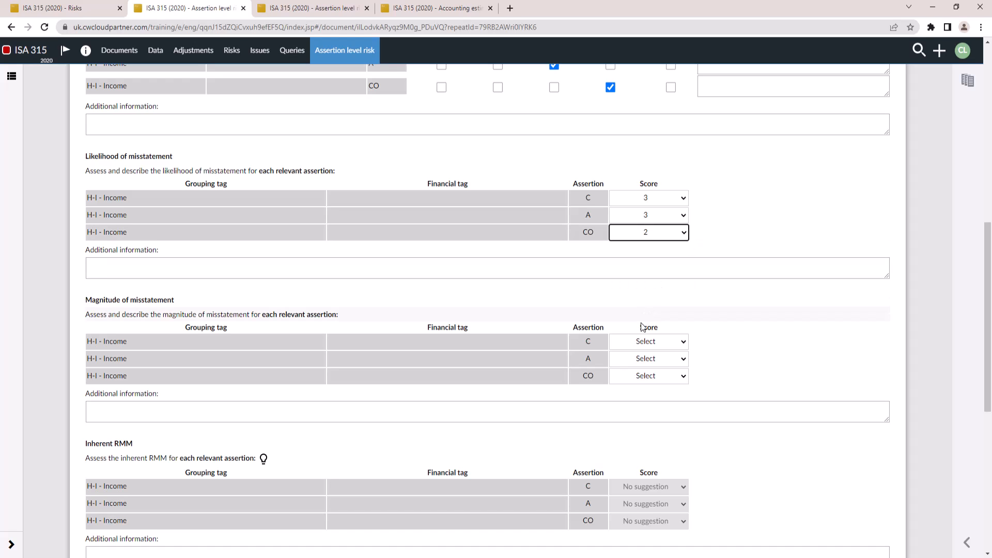
# Set the magnitude of misstatement for C to 5 (High) and change the likelihood for C to 1 (Low)
pyautogui.click(660, 346)
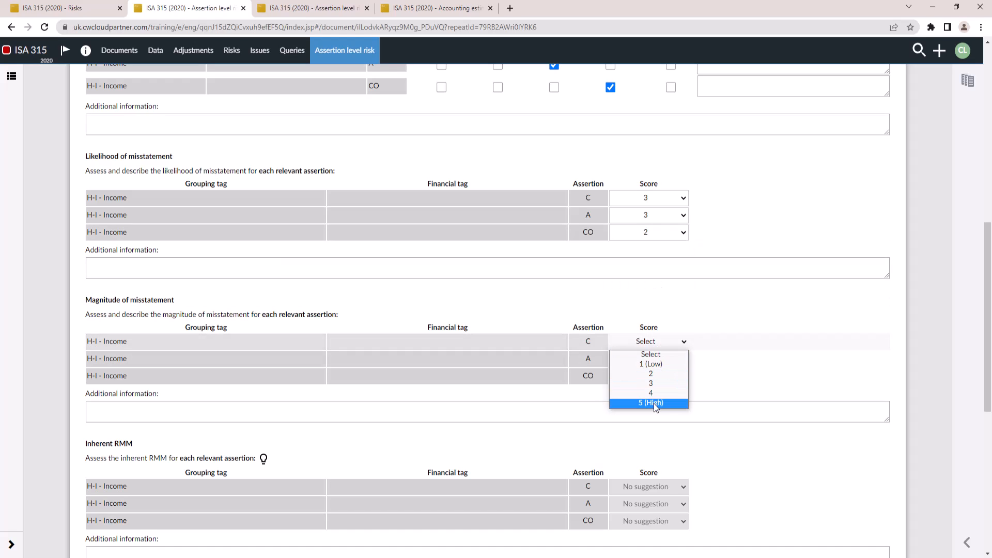
pyautogui.click(653, 404)
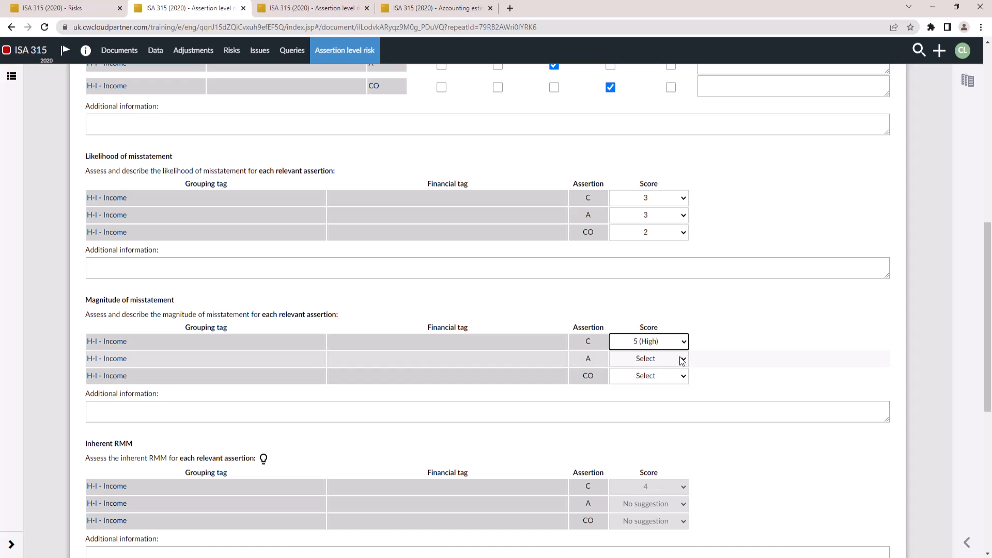
pyautogui.click(685, 199)
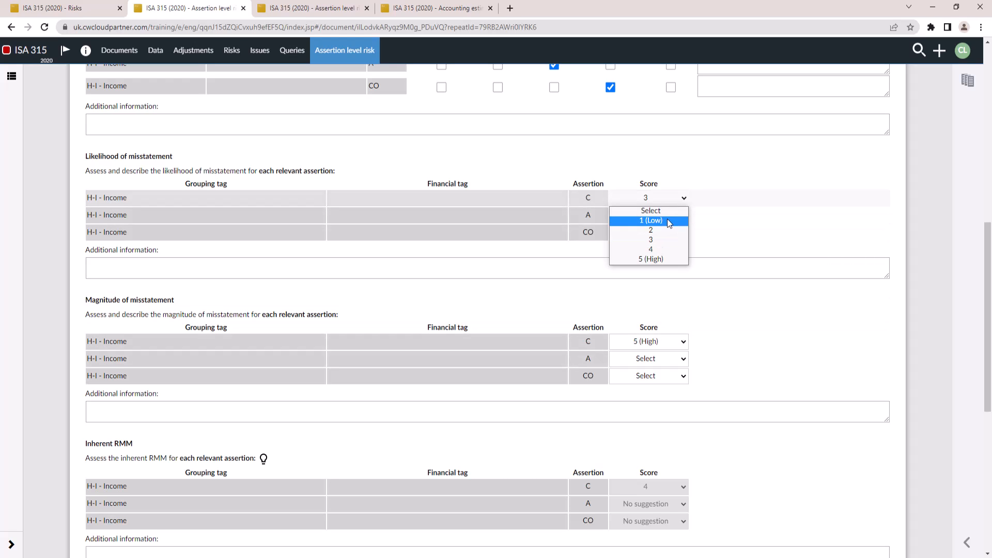
pyautogui.click(668, 218)
# Set the magnitude of misstatement for A to 3 and change the likelihood for CO to 4
pyautogui.scroll(-2, 667, 374)
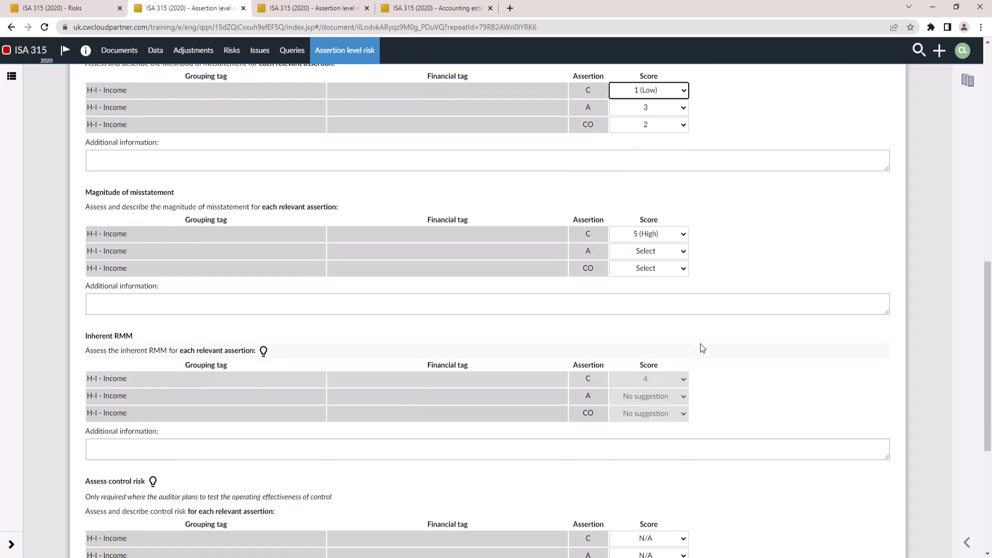
pyautogui.click(683, 252)
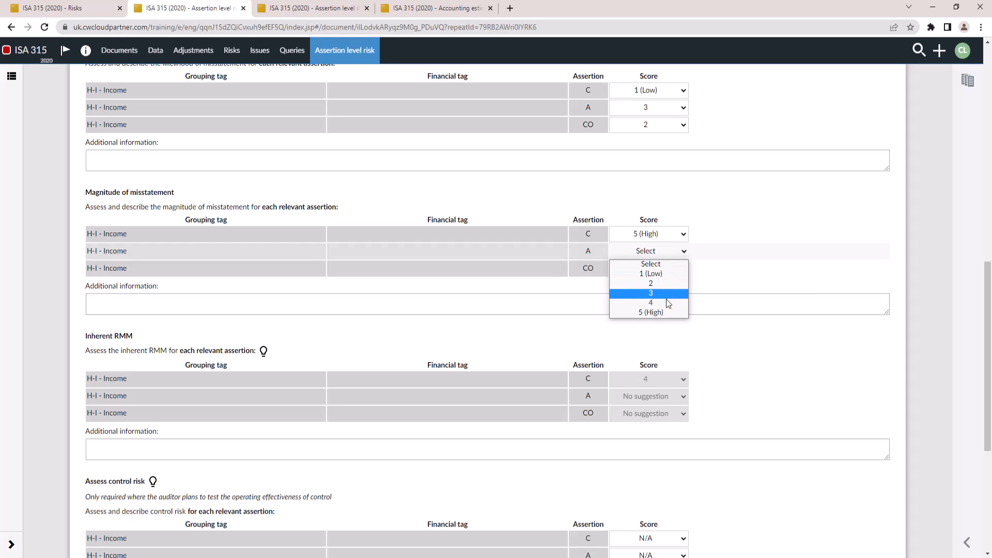
pyautogui.click(666, 293)
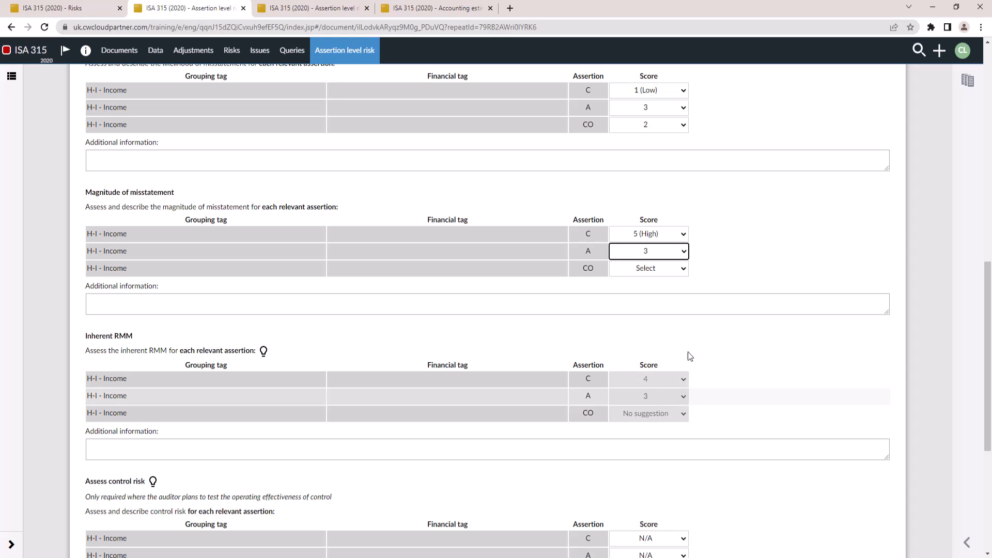
pyautogui.click(683, 269)
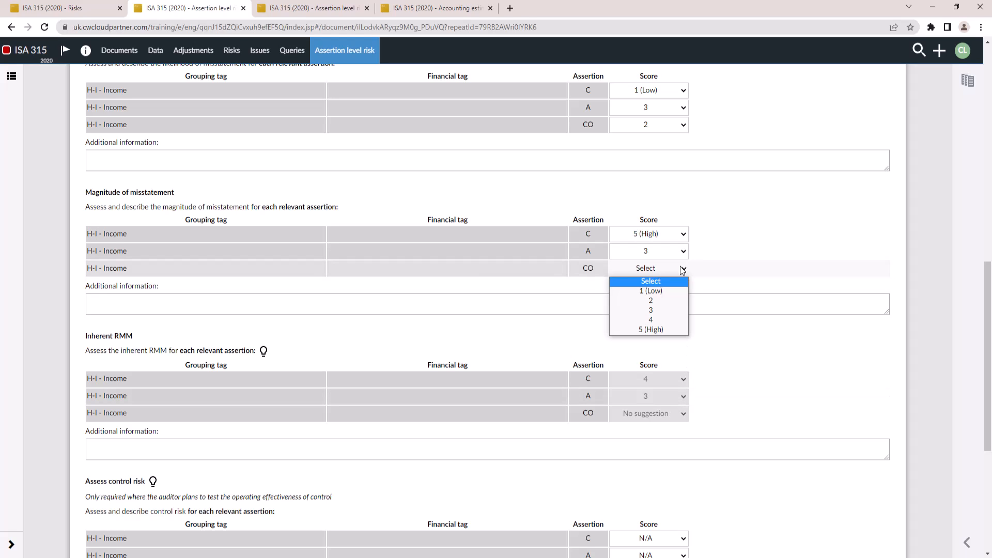
pyautogui.click(680, 127)
pyautogui.press('Escape')
pyautogui.press('4')
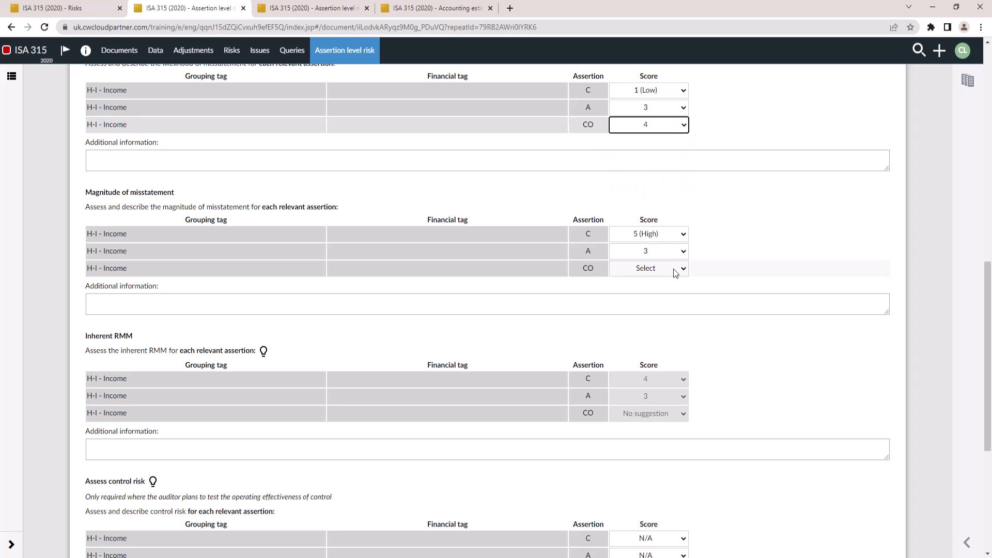
# Set the magnitude of misstatement for CO to 1 (Low)
pyautogui.click(679, 270)
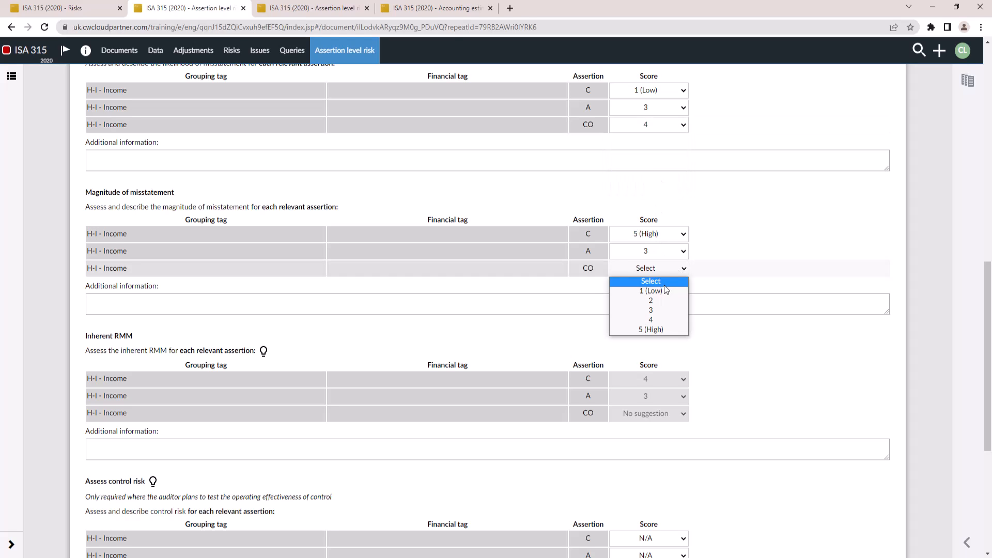
pyautogui.click(662, 290)
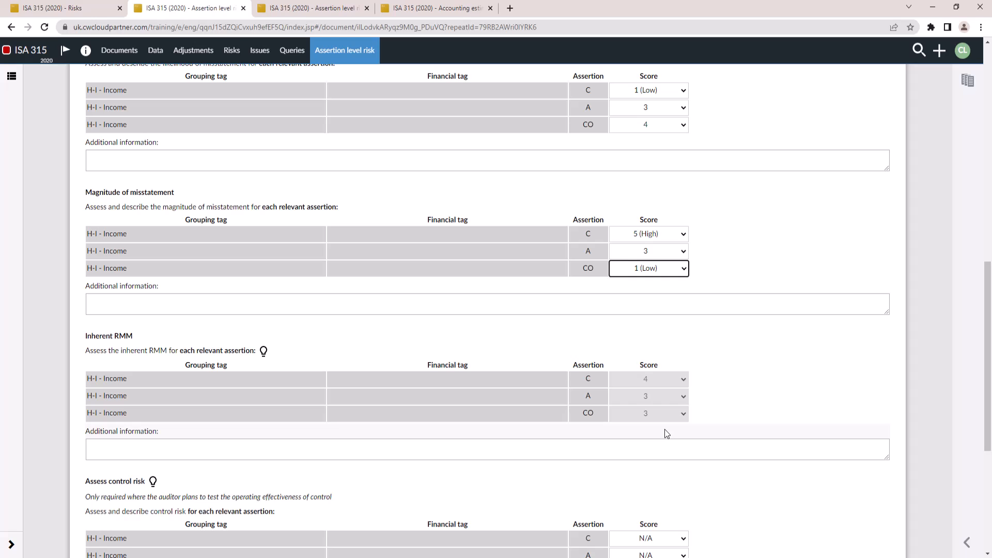
pyautogui.click(654, 381)
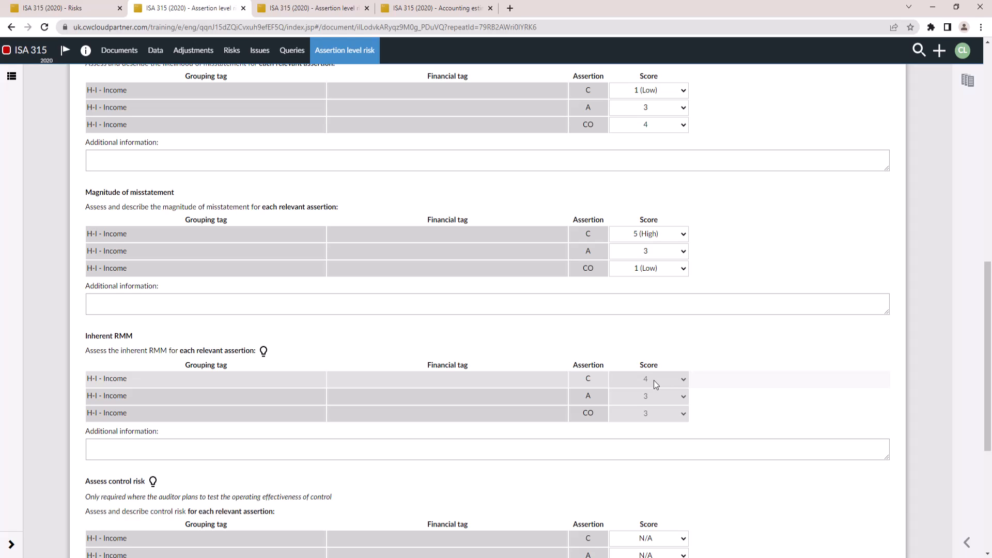
# Assess control risk as High for C, Medium for A and Low for CO
pyautogui.scroll(-5, 653, 381)
pyautogui.click(682, 268)
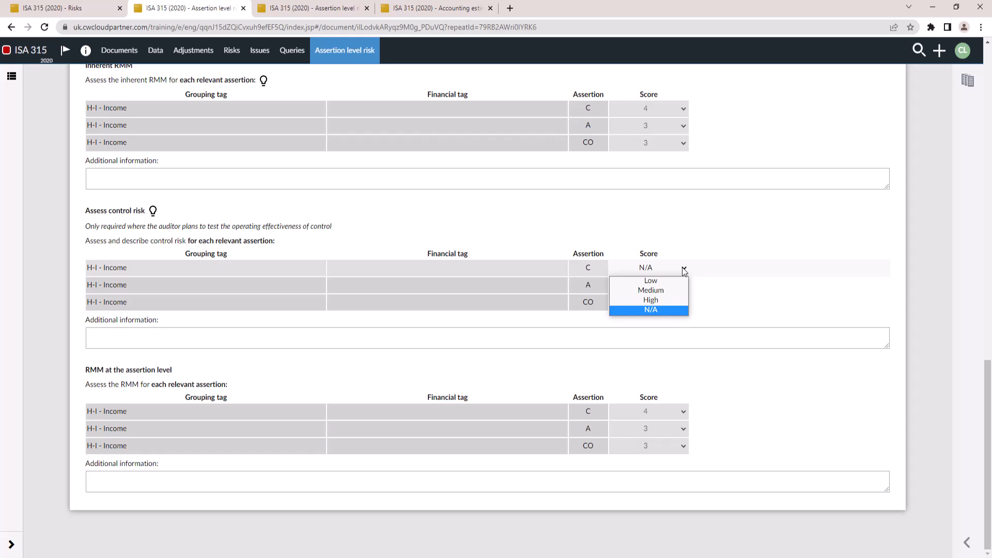
pyautogui.click(668, 309)
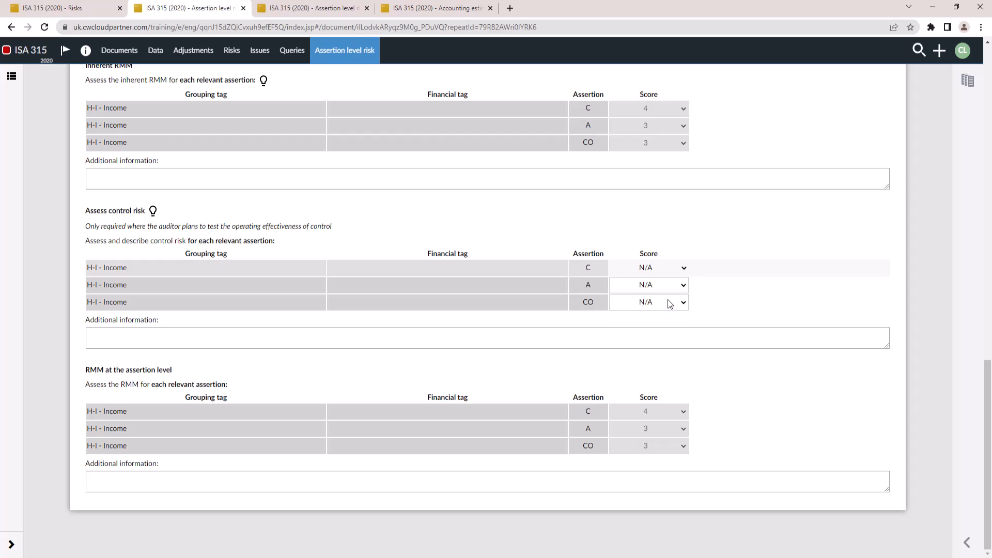
pyautogui.press('Up')
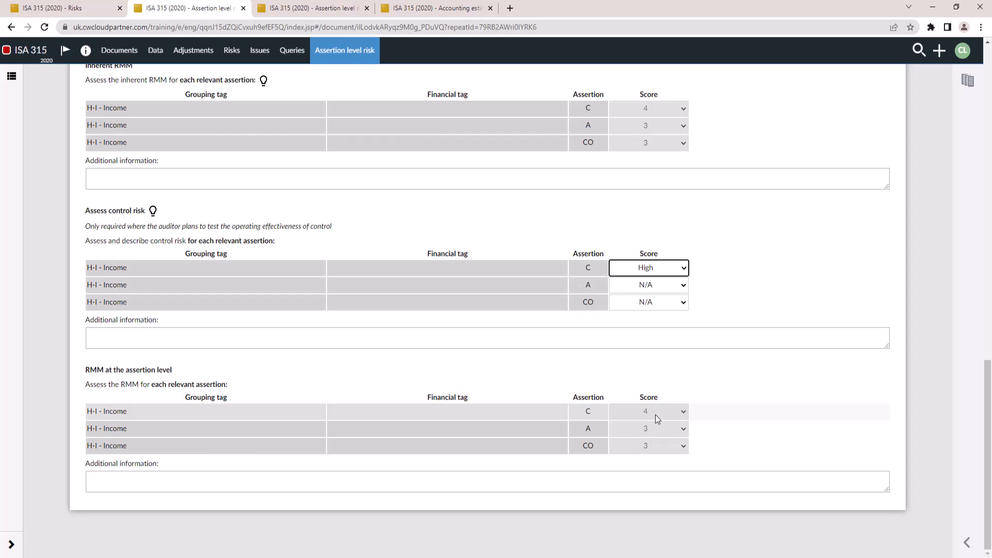
pyautogui.click(682, 288)
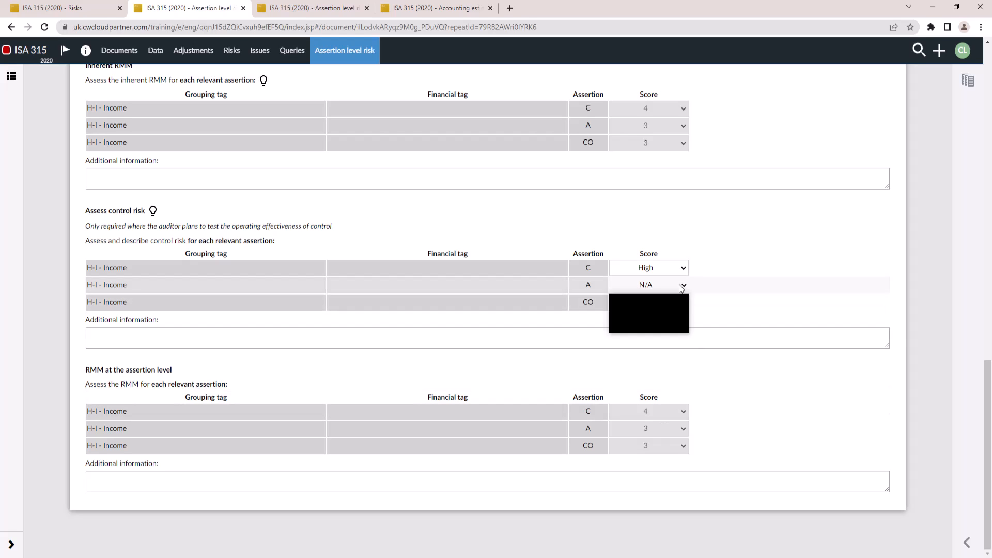
pyautogui.click(658, 307)
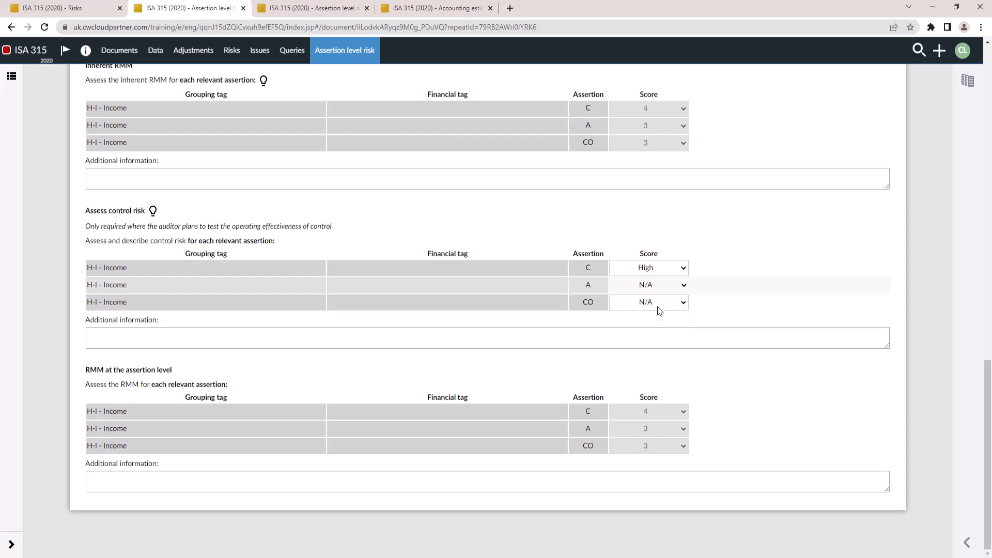
pyautogui.click(682, 303)
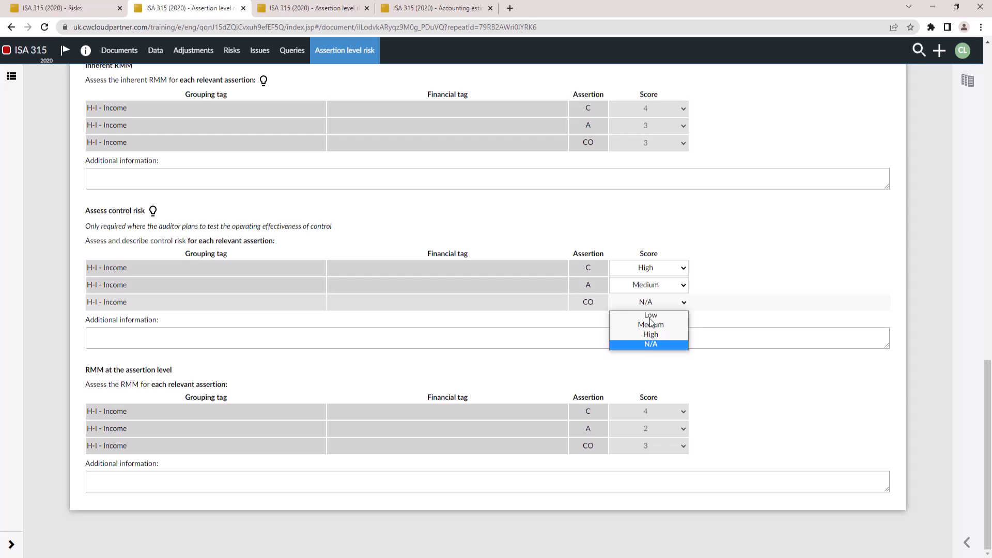
pyautogui.click(651, 316)
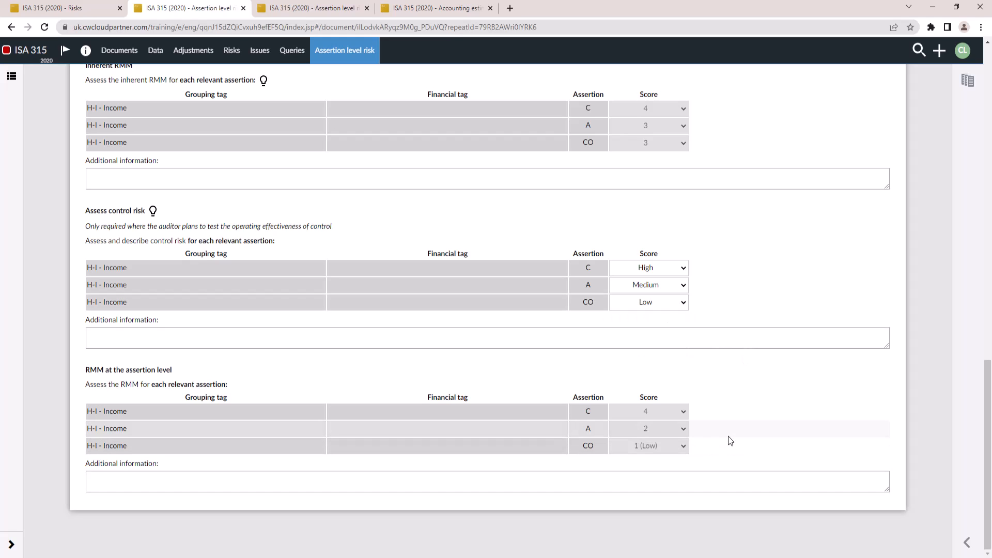
# Close the B31 Revenue recognition form to return to the B30 inherent and control risk assessment
pyautogui.scroll(10, 729, 438)
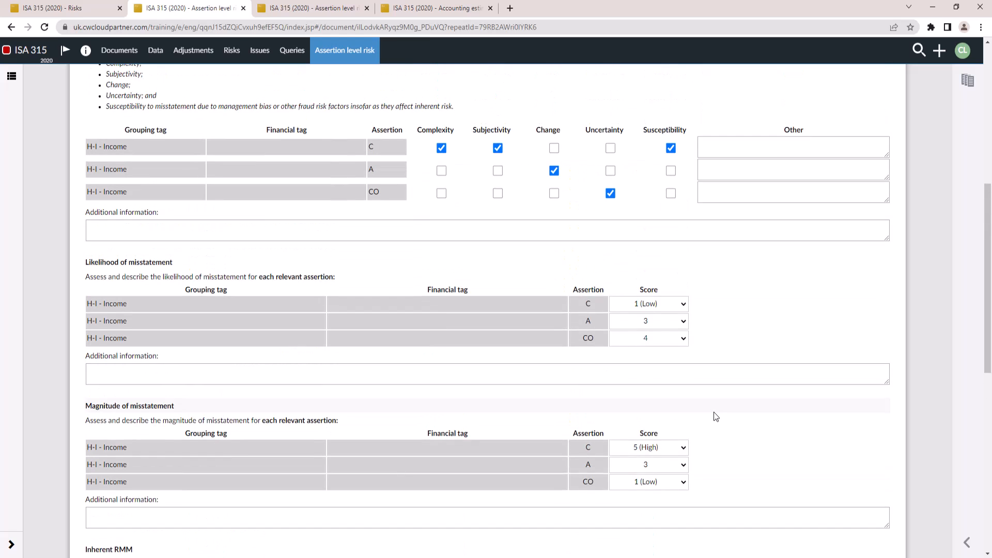
pyautogui.scroll(6, 714, 411)
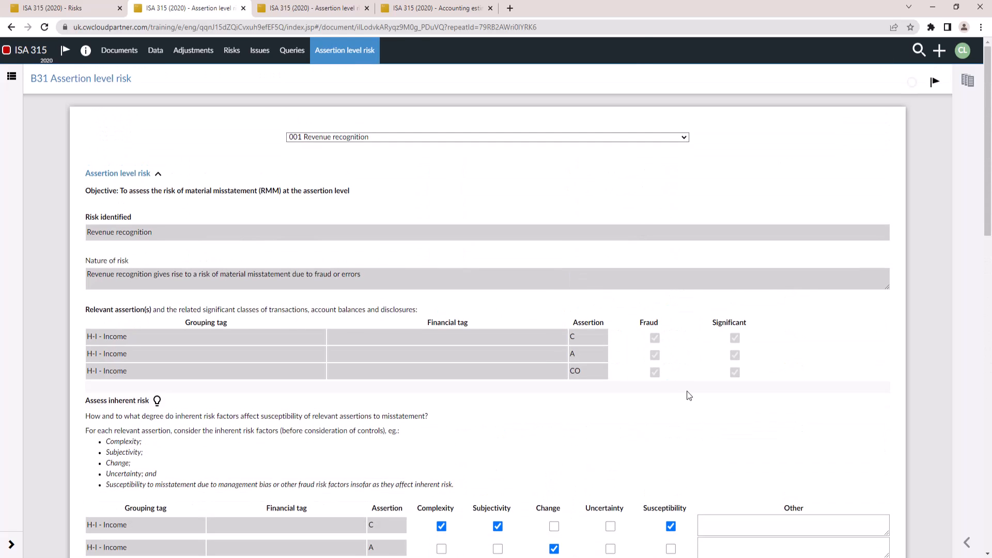
pyautogui.hotkey('ctrl', 'w')
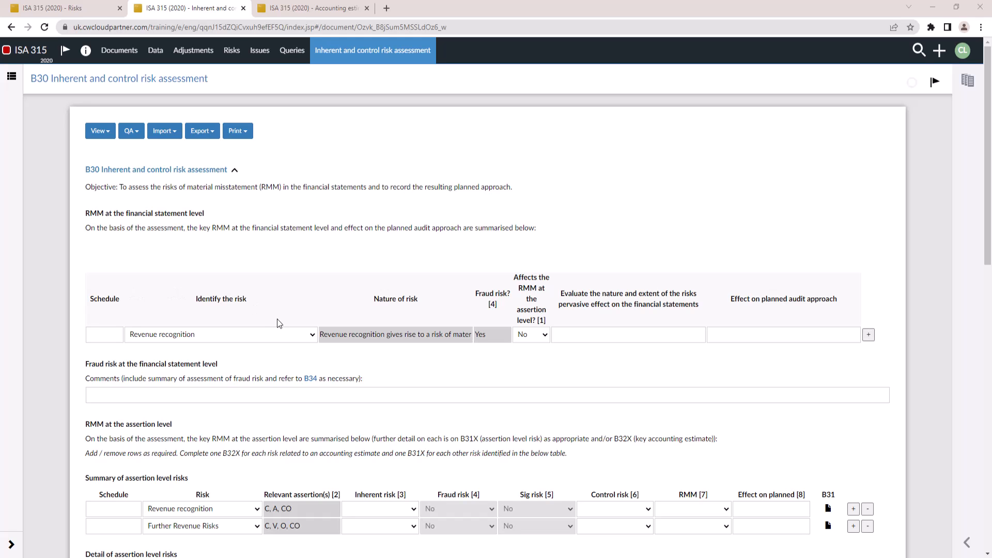
# Review the detail of assertion level risks on B30, then switch to the B32 Accounting estimates summary tab
pyautogui.scroll(-5, 277, 319)
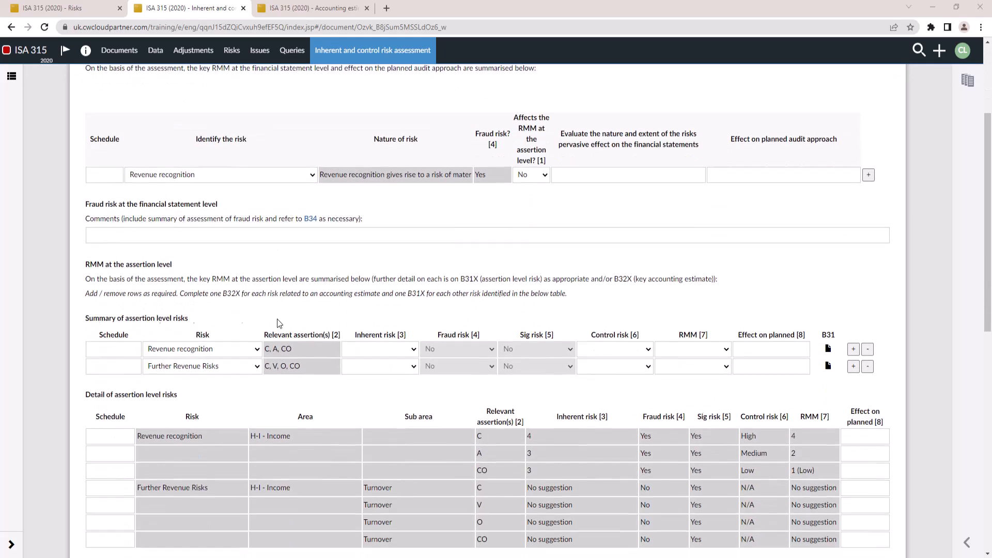
pyautogui.scroll(-1, 277, 319)
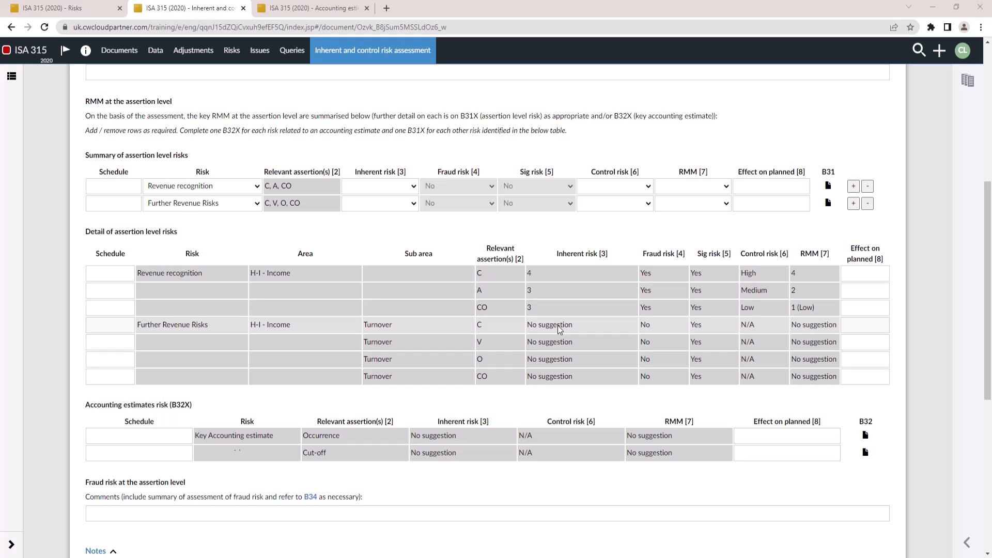
pyautogui.scroll(-4, 557, 324)
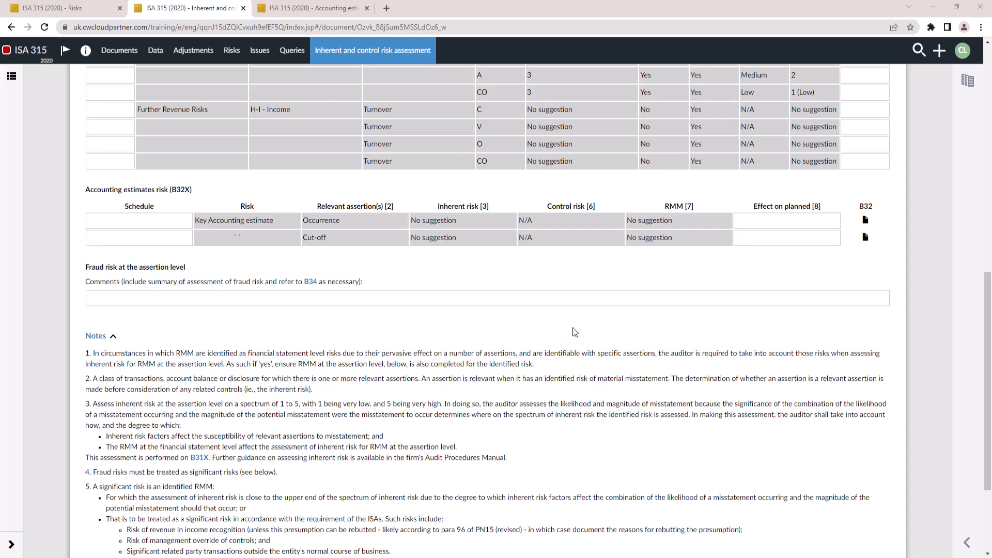
pyautogui.hotkey('ctrl', 'Tab')
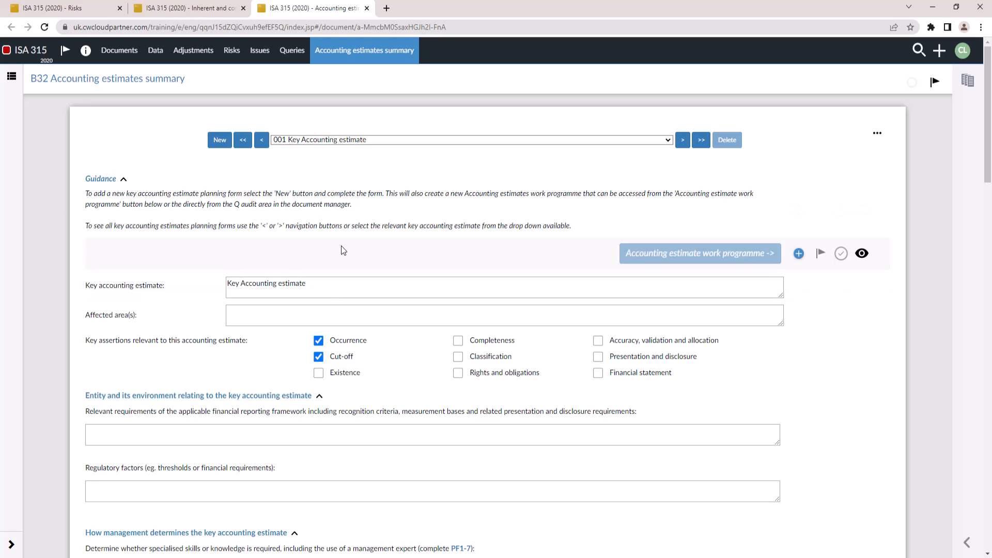
# Add Classification to the key assertions relevant to the accounting estimate on the B32 form
pyautogui.click(337, 288)
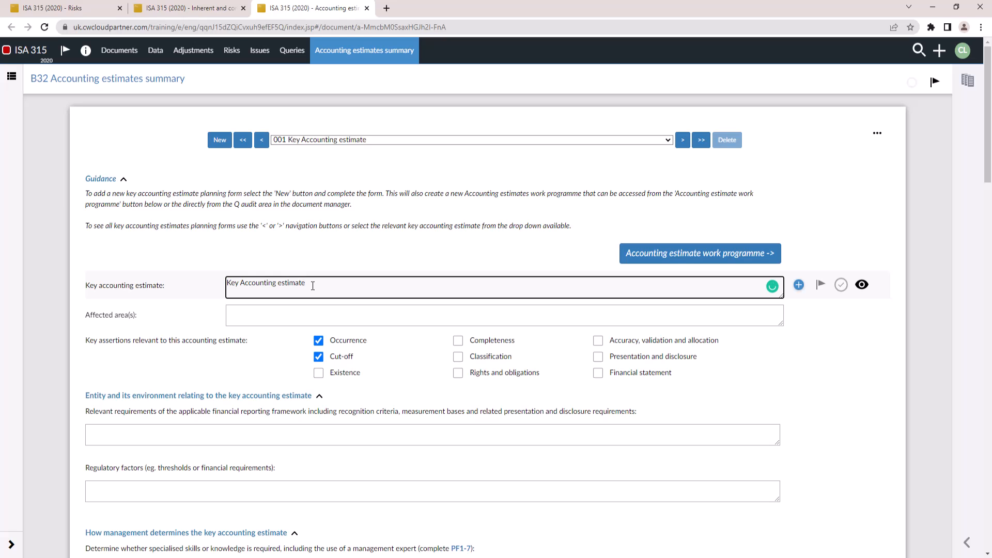
pyautogui.click(311, 315)
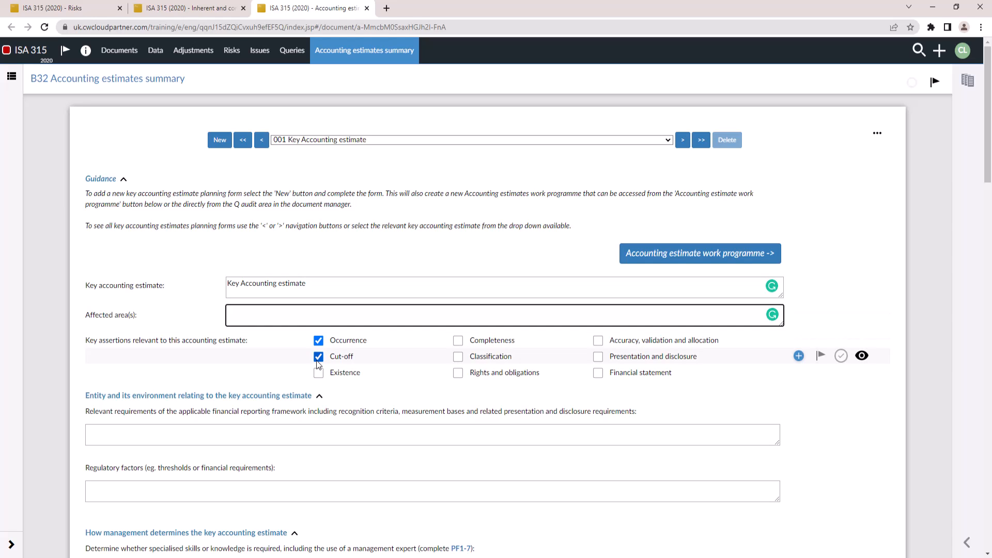
pyautogui.click(459, 357)
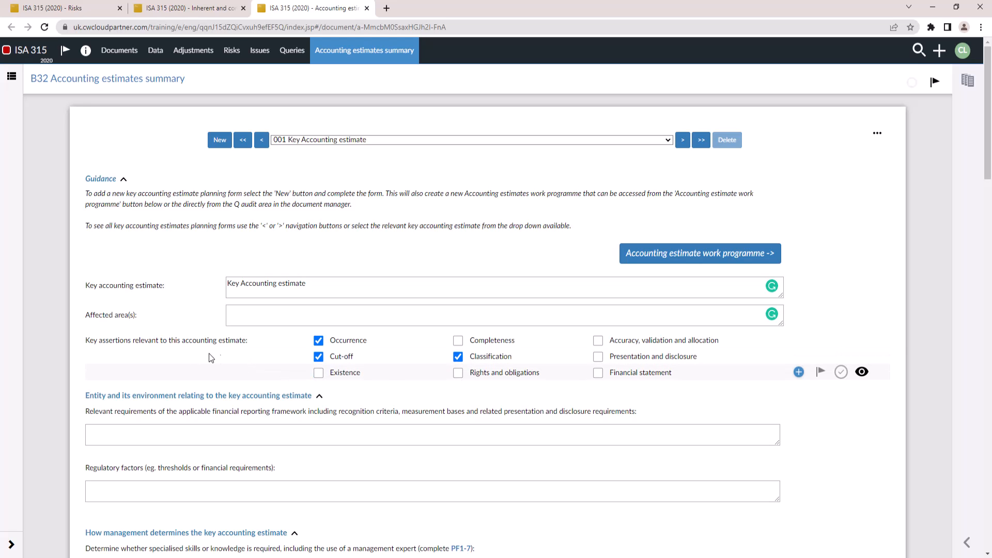
# Set the inherent risk scores for the accounting estimate to 2 for Occurrence, 3 for Cut-off and 4 for Classification
pyautogui.scroll(-2, 151, 383)
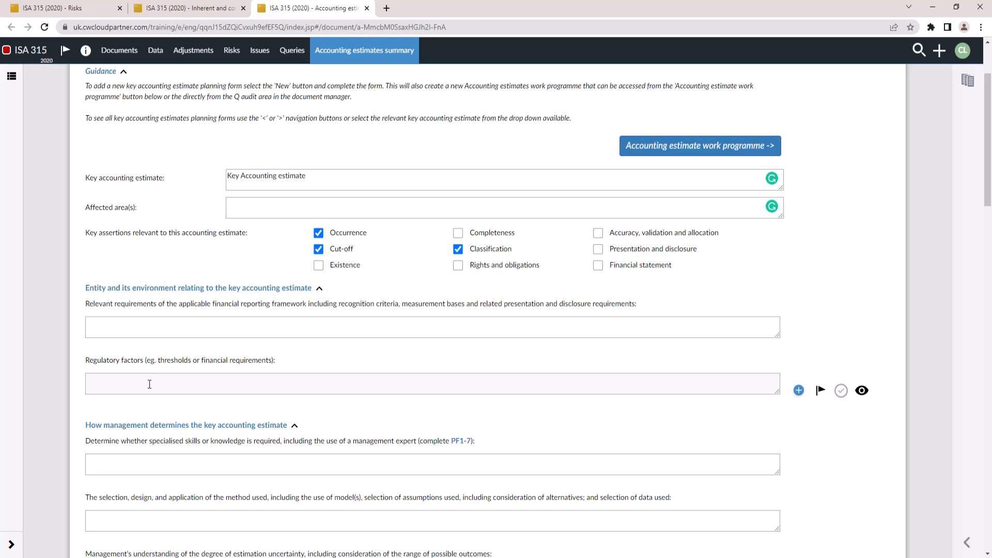
pyautogui.scroll(-10, 150, 384)
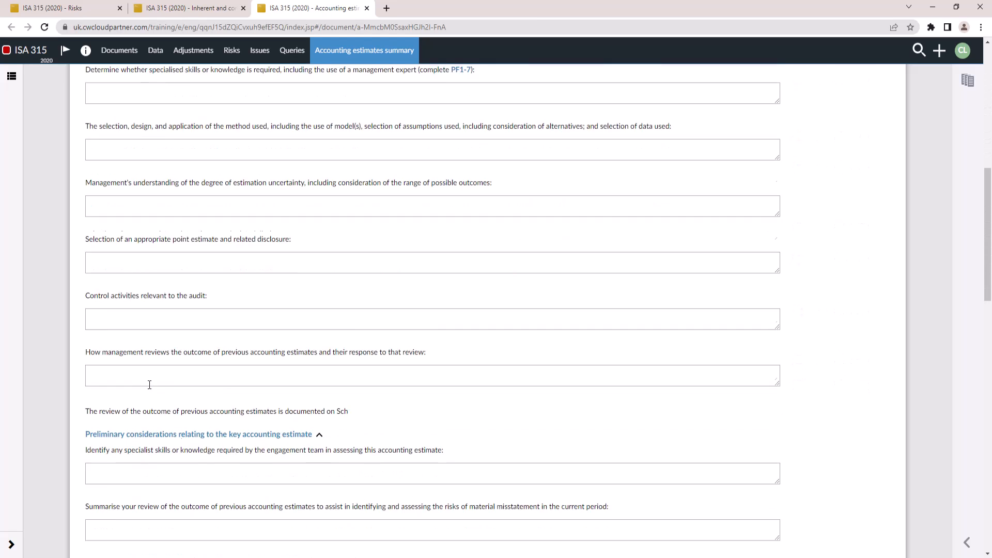
pyautogui.scroll(-10, 151, 386)
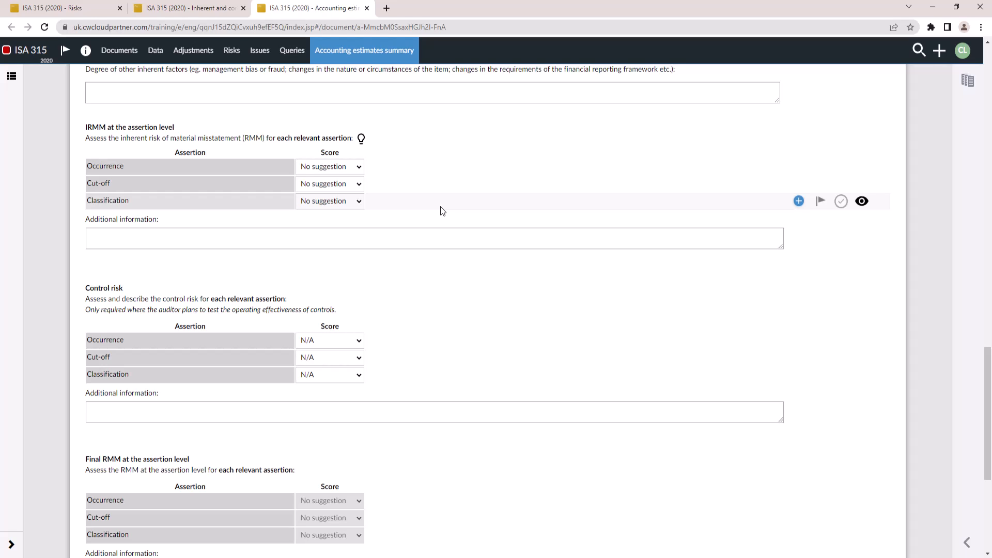
pyautogui.click(361, 166)
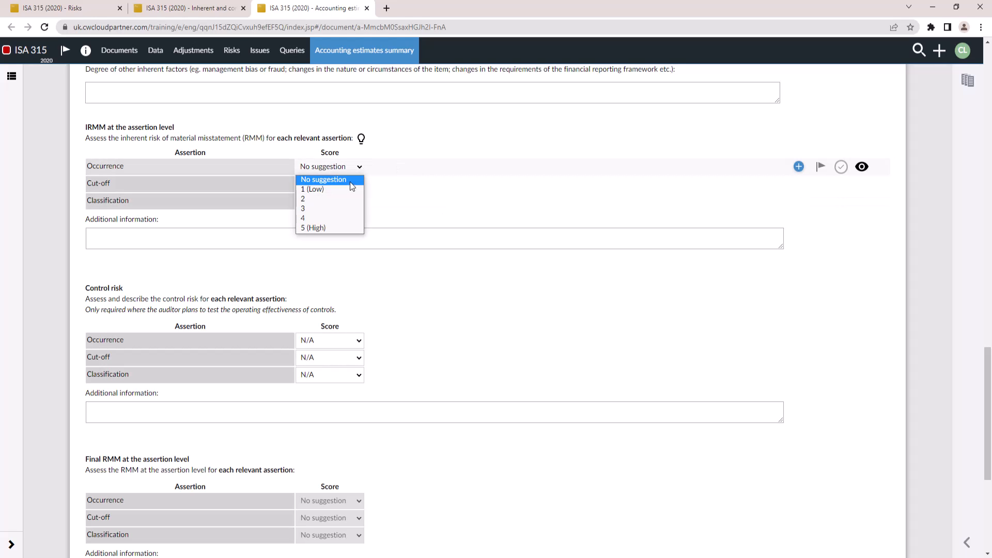
pyautogui.click(327, 201)
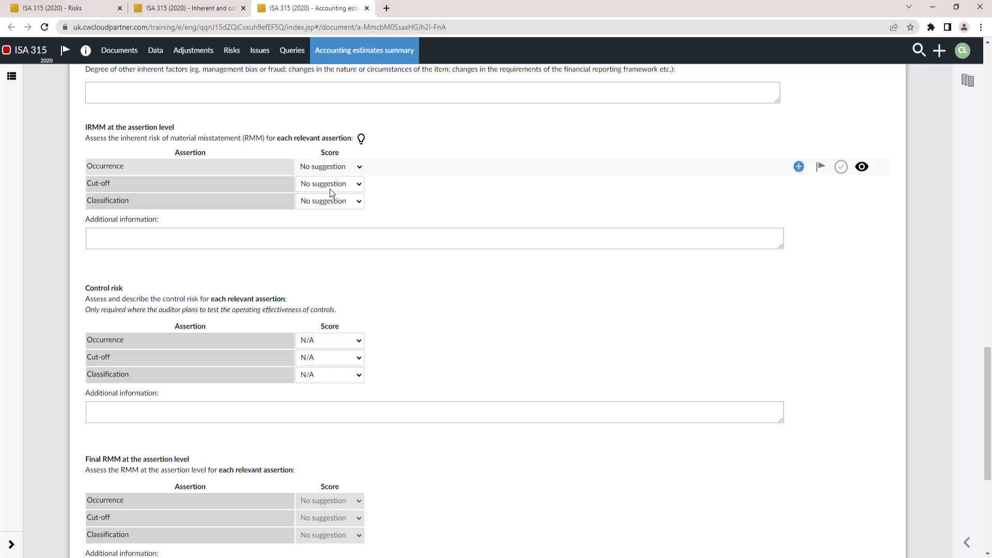
pyautogui.click(347, 185)
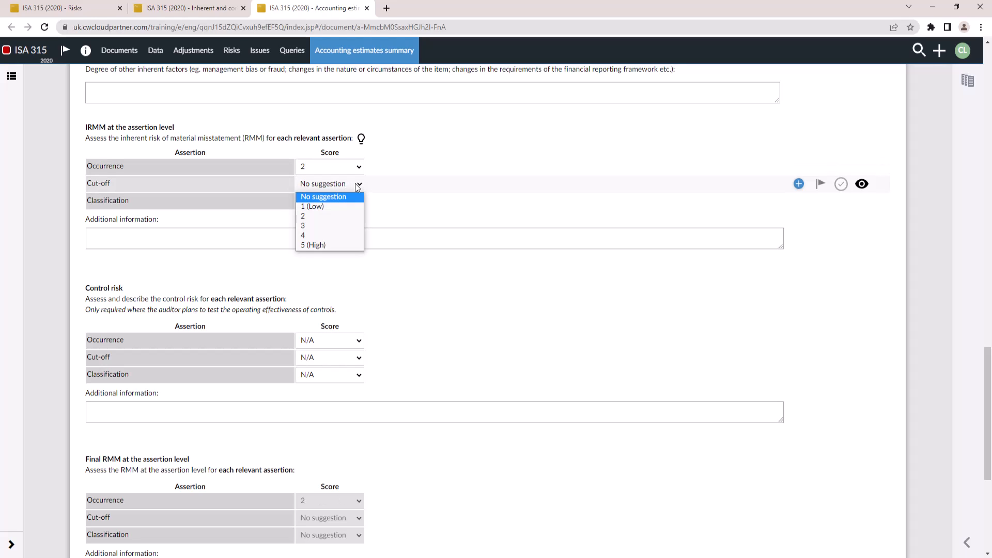
pyautogui.click(311, 227)
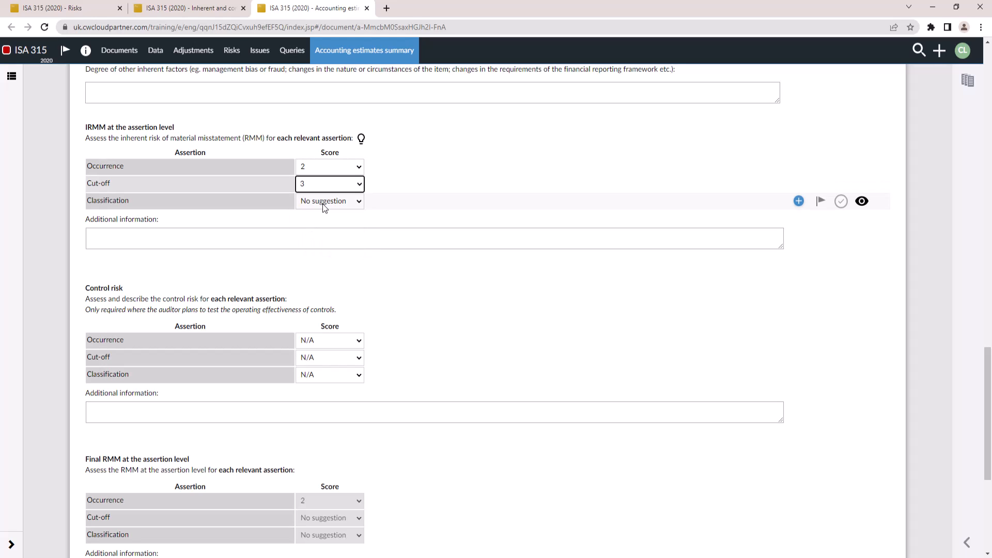
pyautogui.click(322, 204)
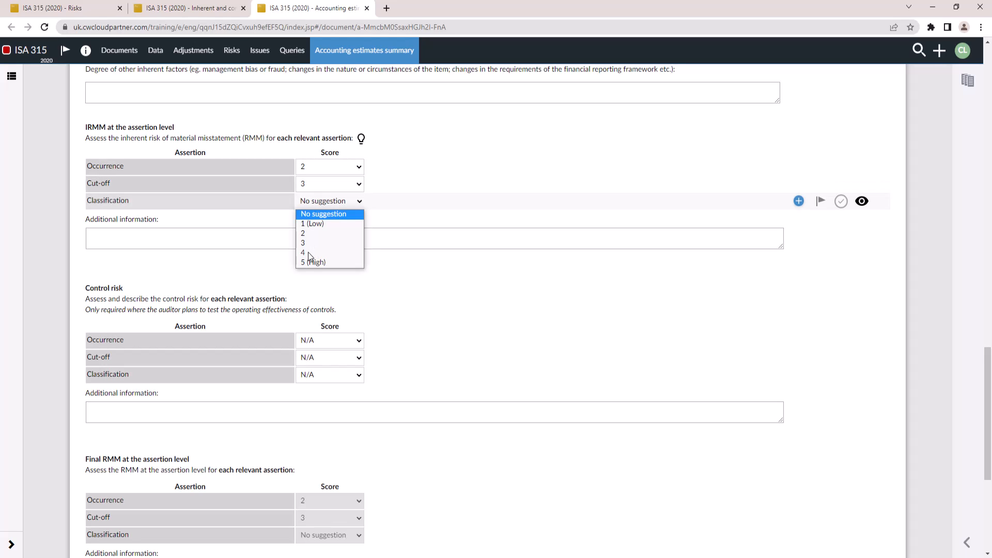
pyautogui.click(308, 252)
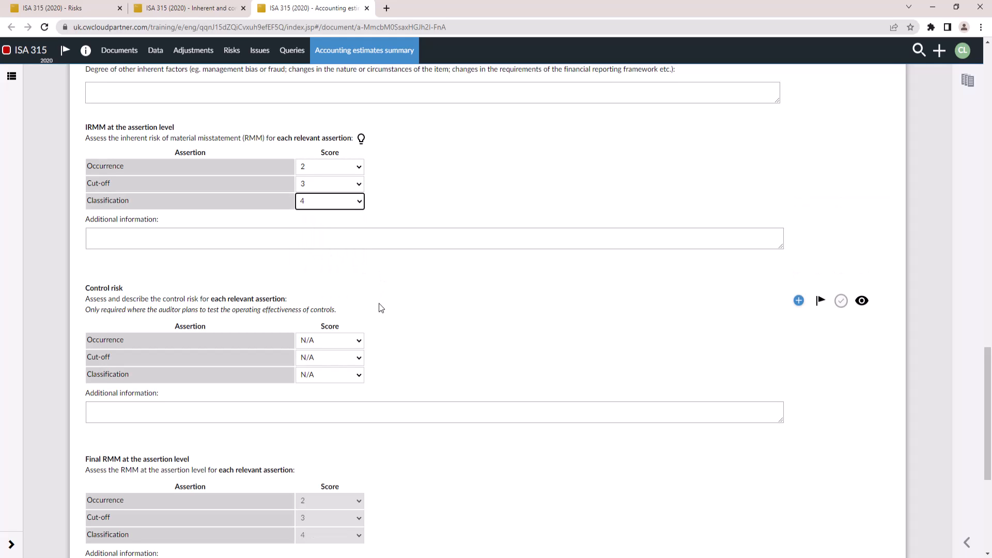
# Scroll through the final RMM section of the B32 accounting estimate form
pyautogui.scroll(-1, 381, 308)
pyautogui.scroll(-2, 381, 308)
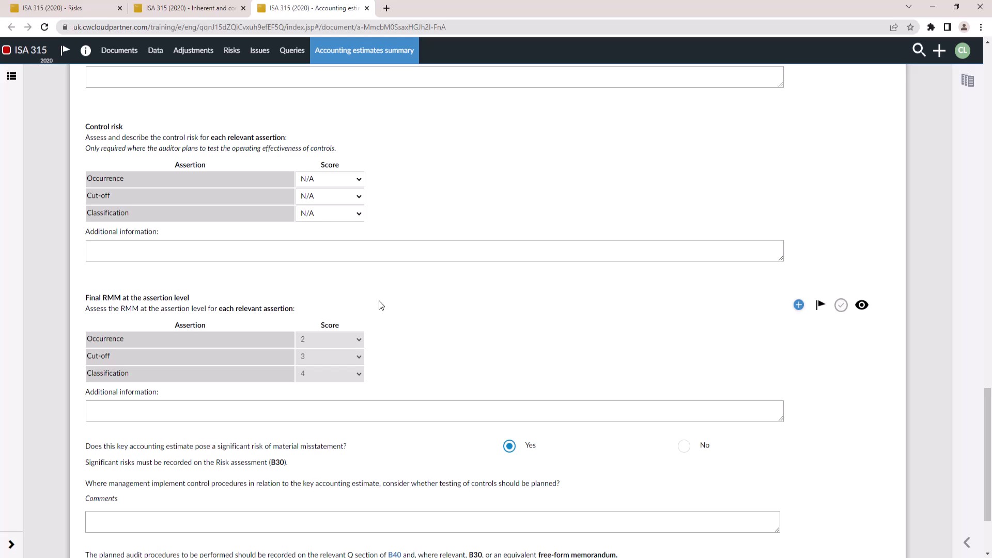
pyautogui.scroll(3, 381, 305)
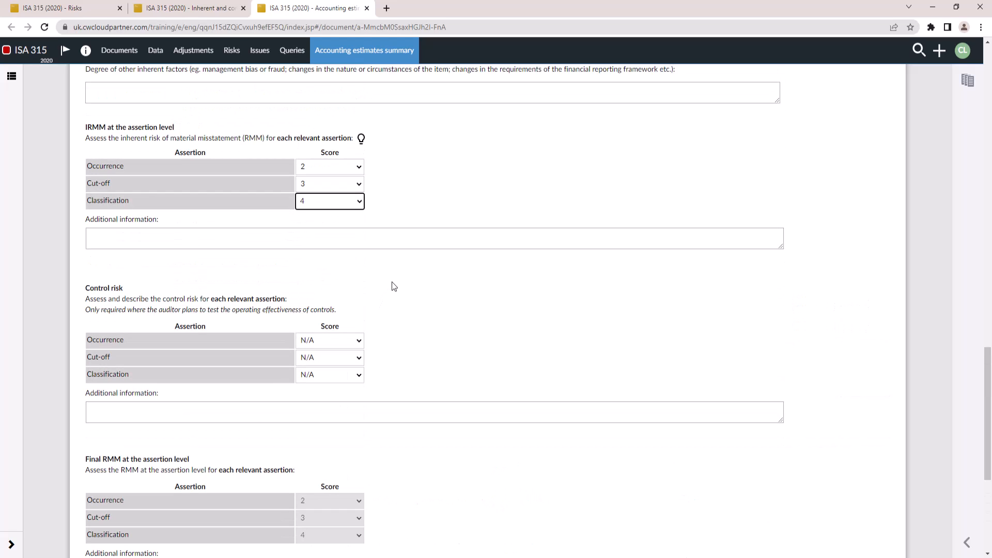
pyautogui.scroll(12, 388, 278)
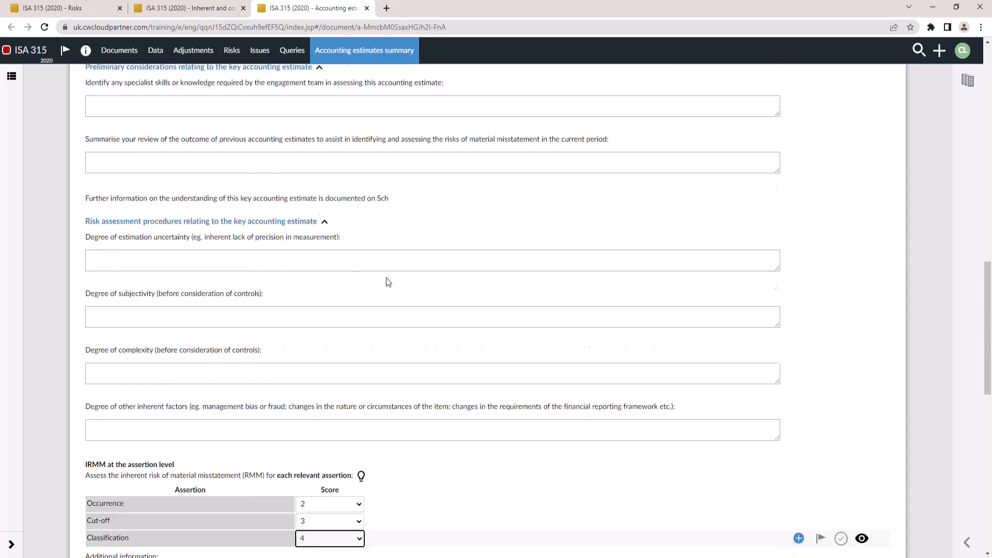
# Switch to the B30 inherent and control risk tab and review the accounting estimates risk rows
pyautogui.click(185, 7)
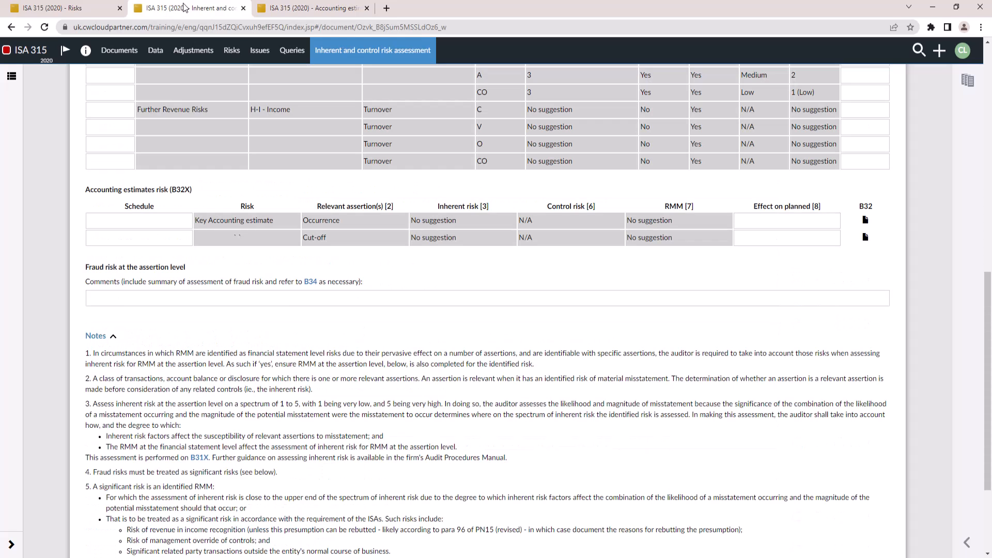
pyautogui.scroll(6, 303, 267)
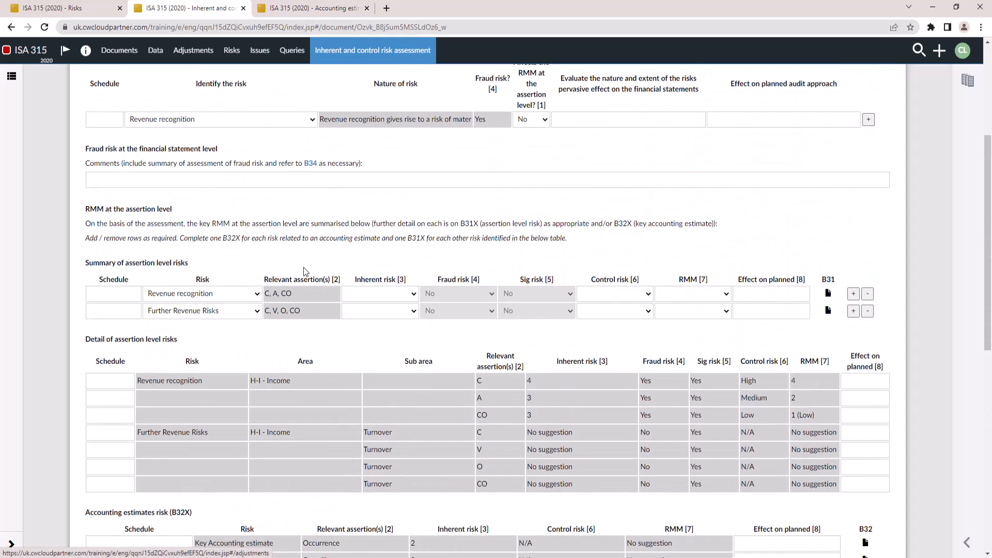
pyautogui.scroll(-5, 303, 268)
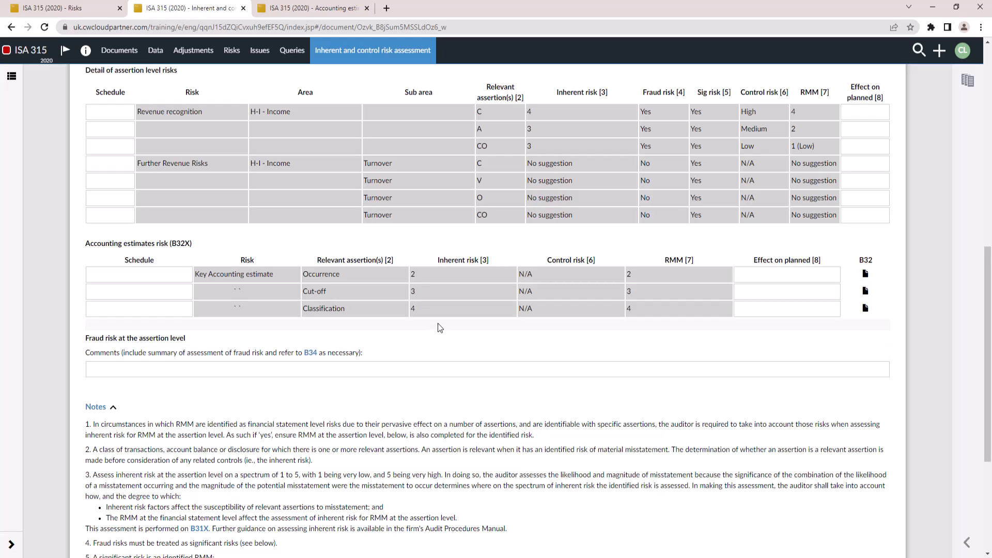
pyautogui.scroll(10, 438, 324)
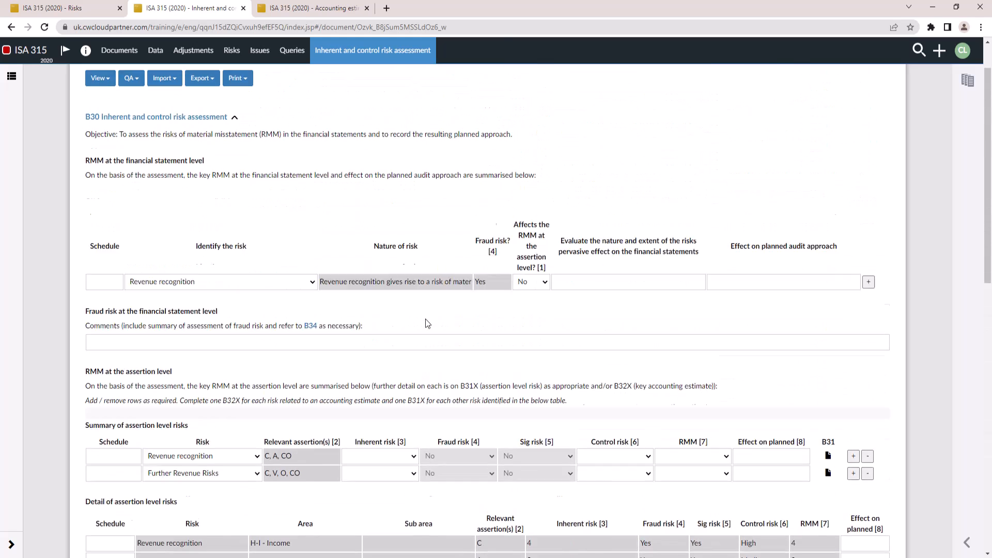
# Open the risks assessment view and expand the H-I - Income area's assertions
pyautogui.click(230, 54)
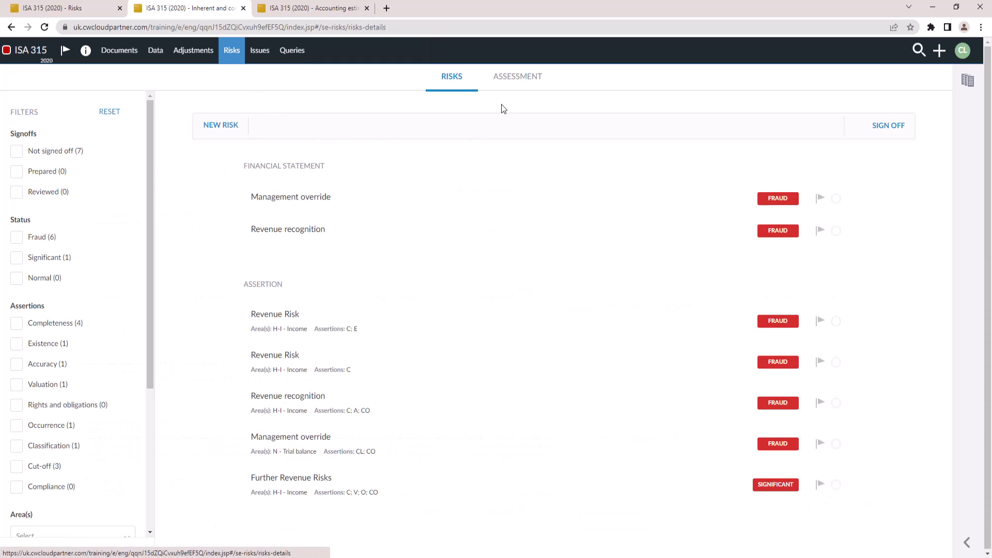
pyautogui.click(518, 78)
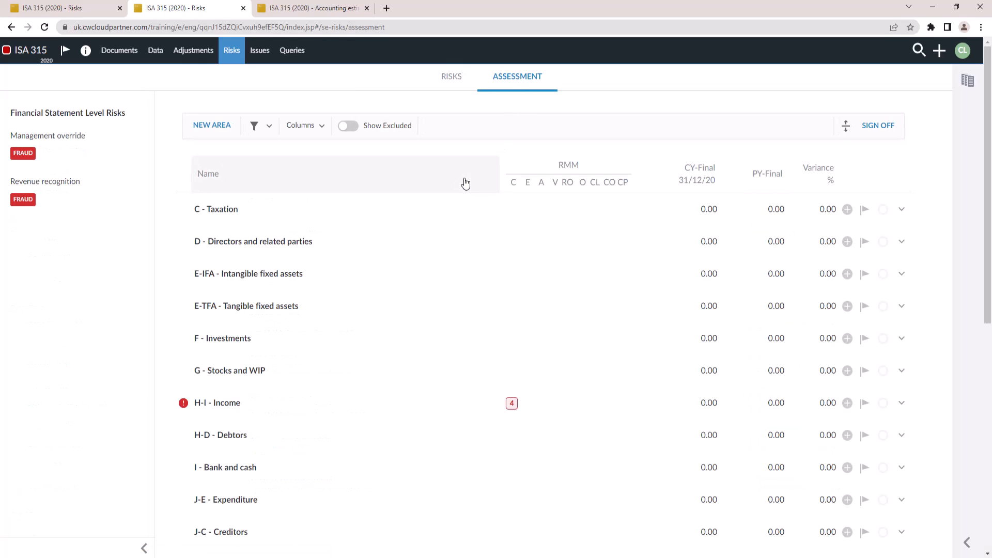
pyautogui.scroll(-1, 313, 274)
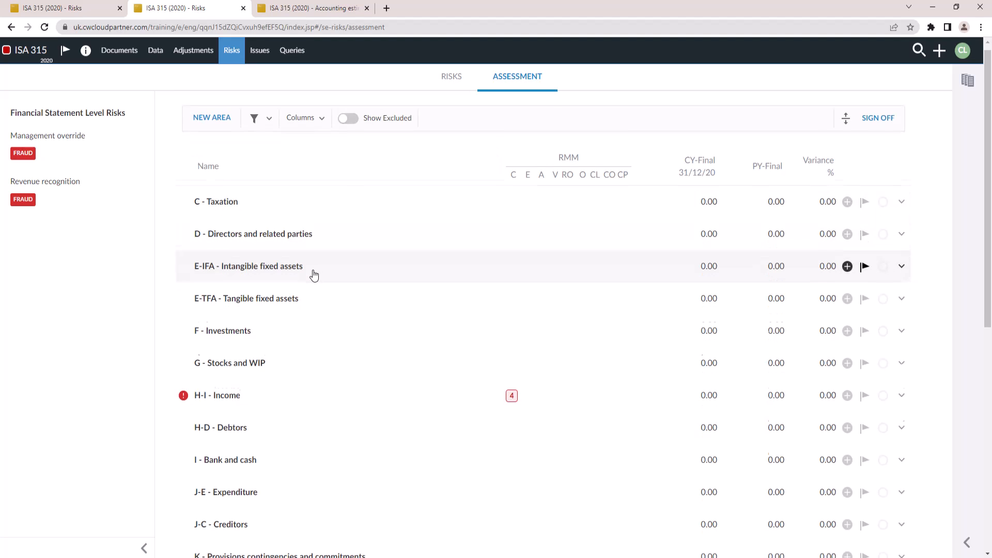
pyautogui.scroll(-4, 313, 274)
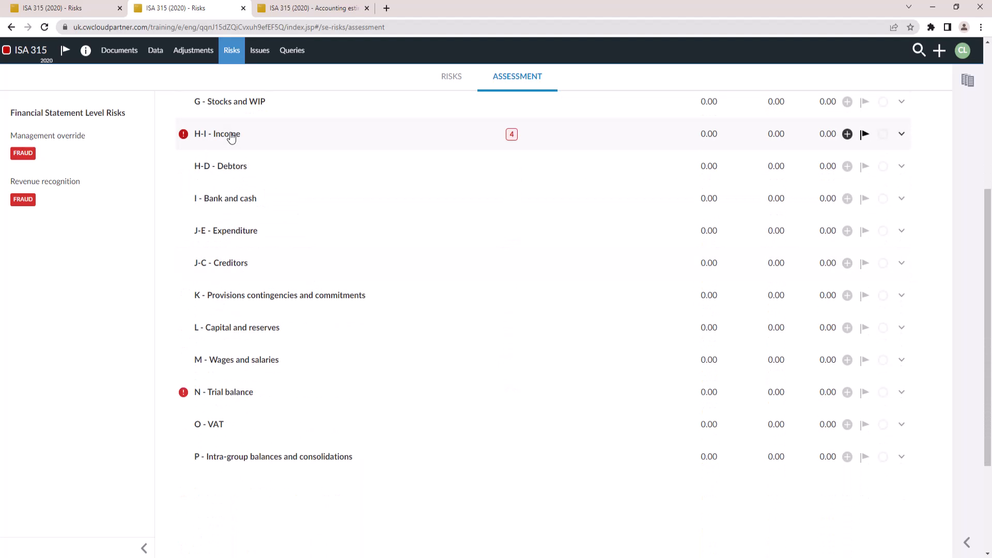
pyautogui.click(231, 137)
pyautogui.scroll(-5, 334, 237)
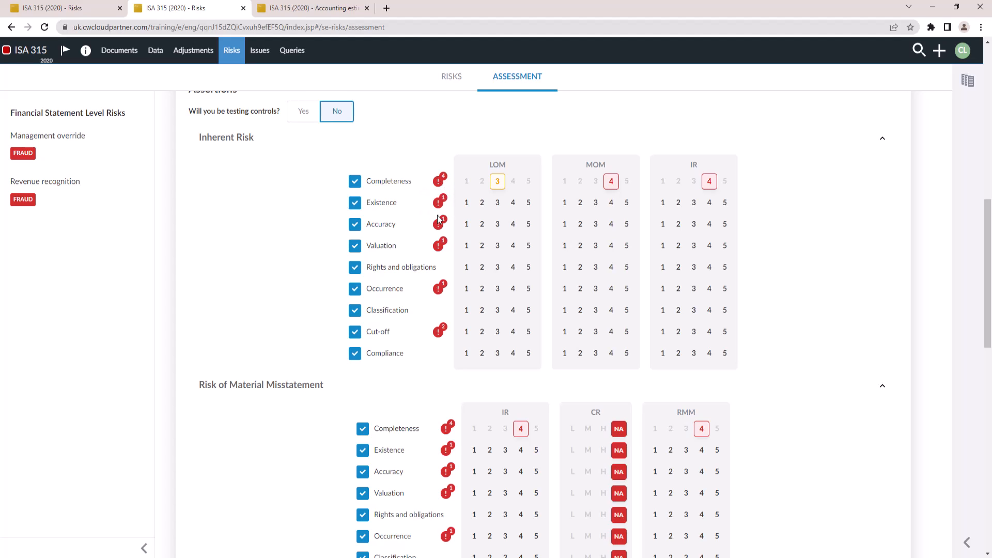
pyautogui.scroll(1, 439, 219)
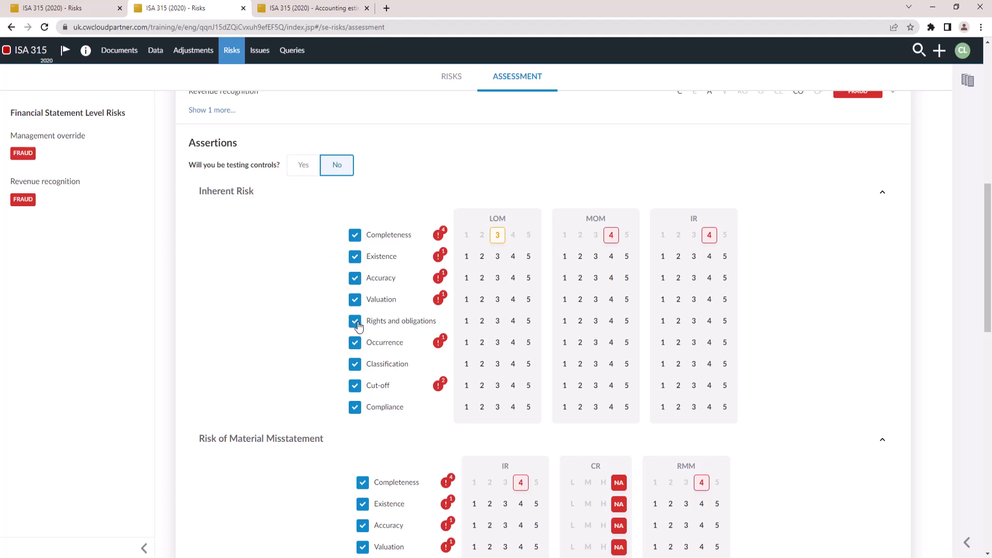
# Disable the Rights and obligations, Classification and Compliance assertions for H-I - Income
pyautogui.click(355, 342)
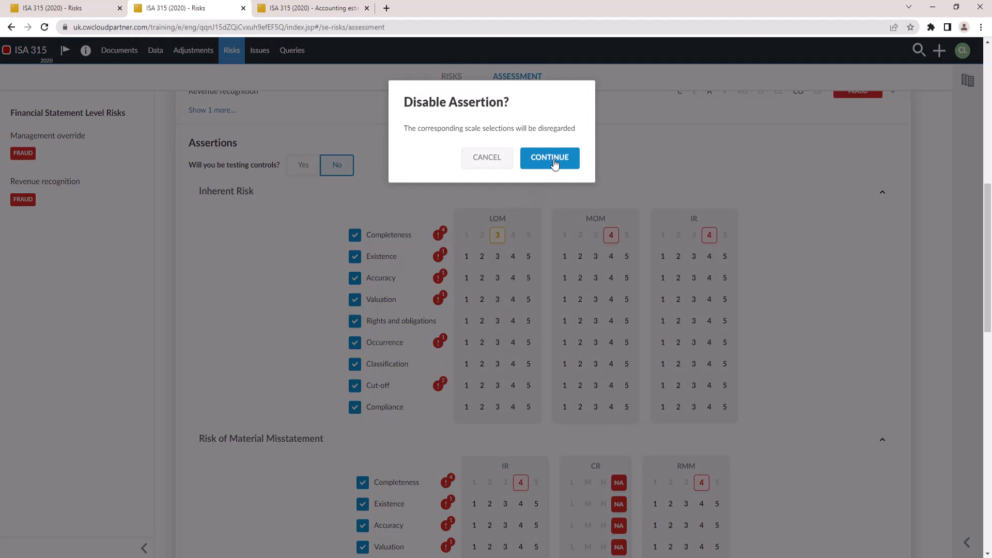
pyautogui.click(551, 158)
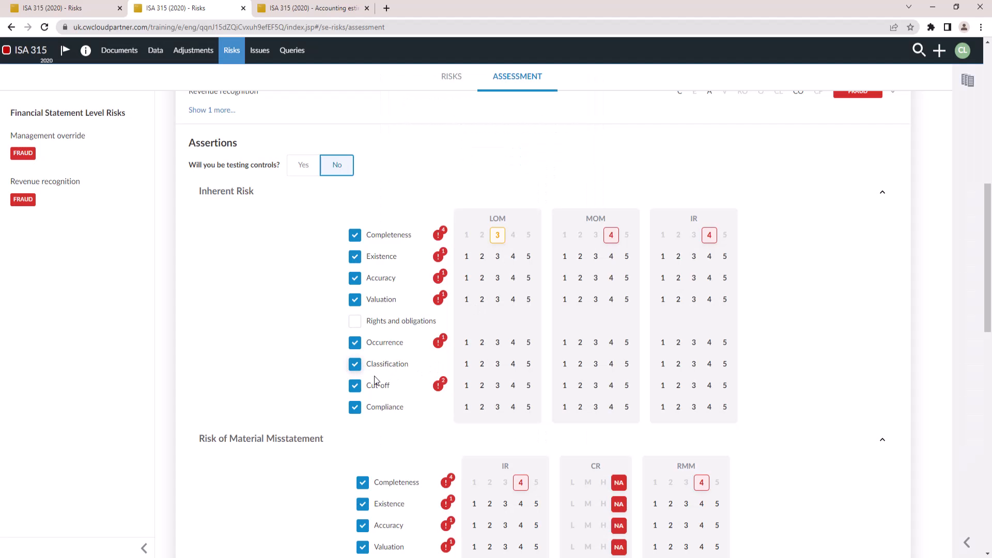
pyautogui.click(354, 408)
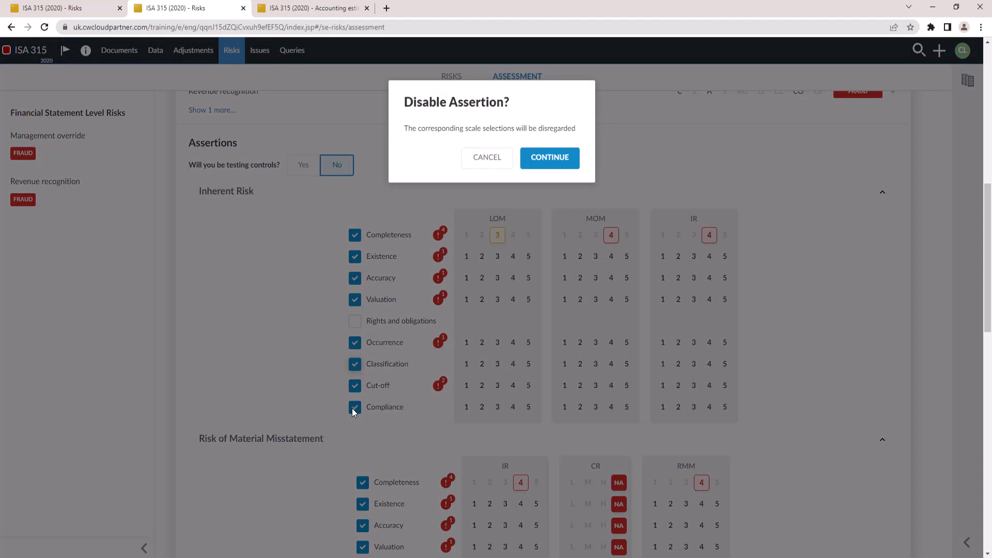
pyautogui.click(547, 158)
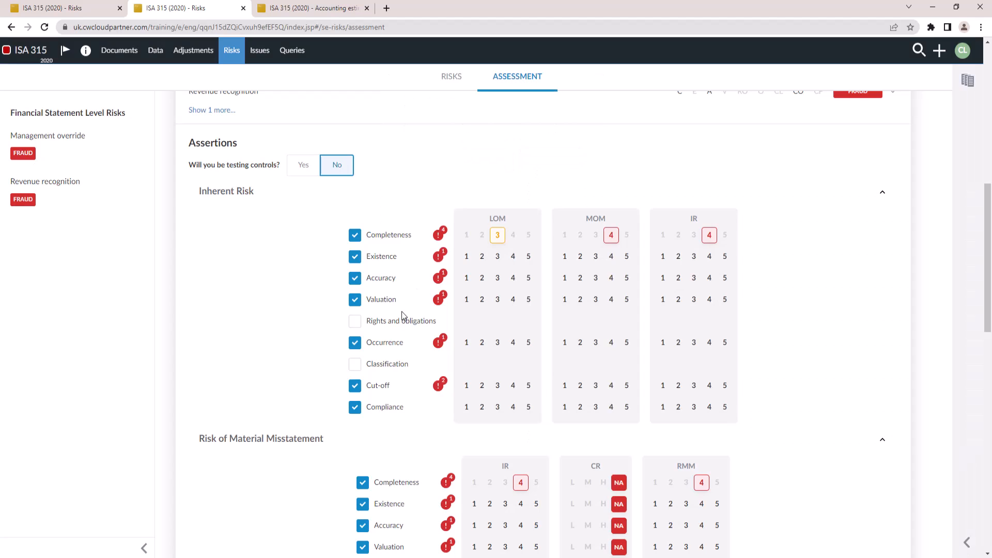
pyautogui.click(355, 407)
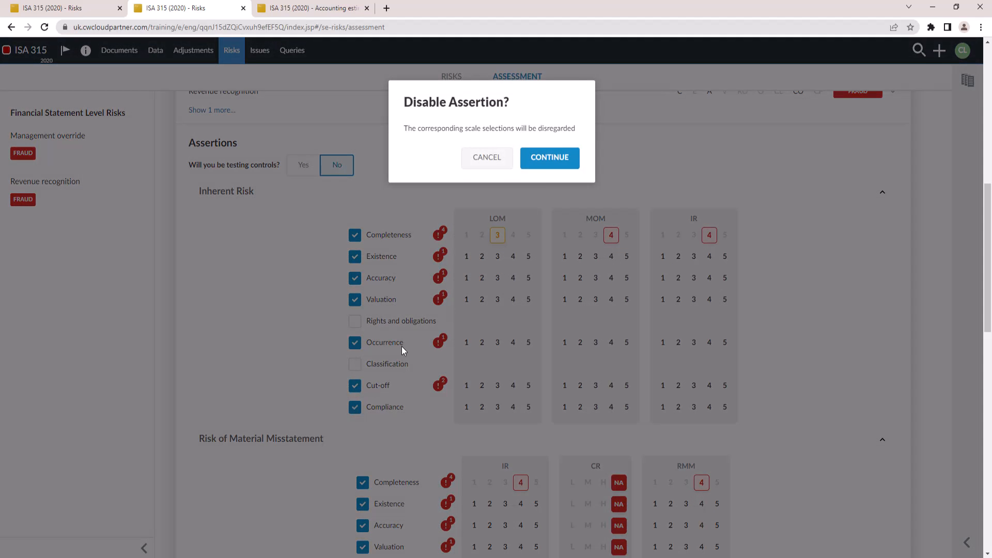
pyautogui.click(555, 163)
# Collapse H-I - Income and annotate it with the 'Comes from B31 Assertion level risk' link
pyautogui.scroll(2, 243, 241)
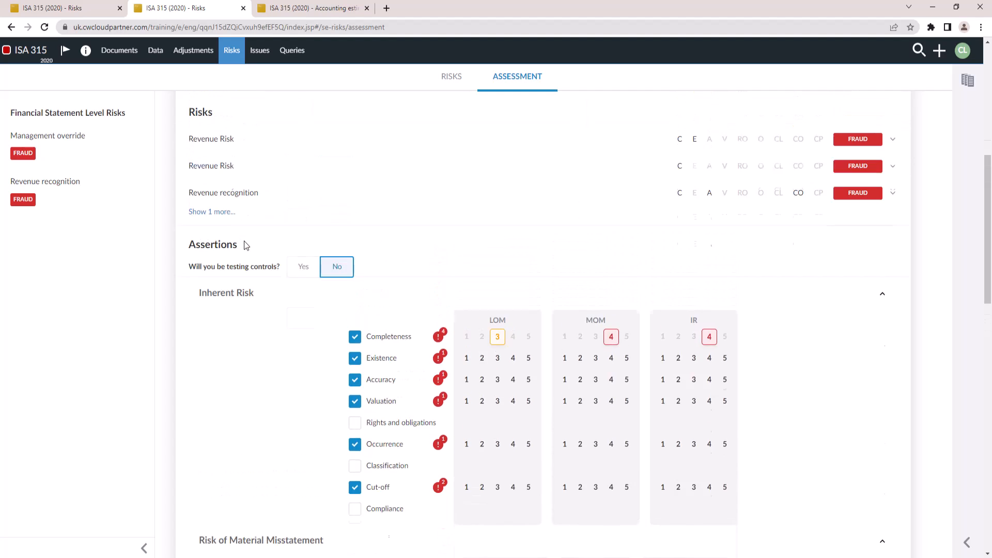
pyautogui.scroll(5, 243, 241)
pyautogui.click(214, 244)
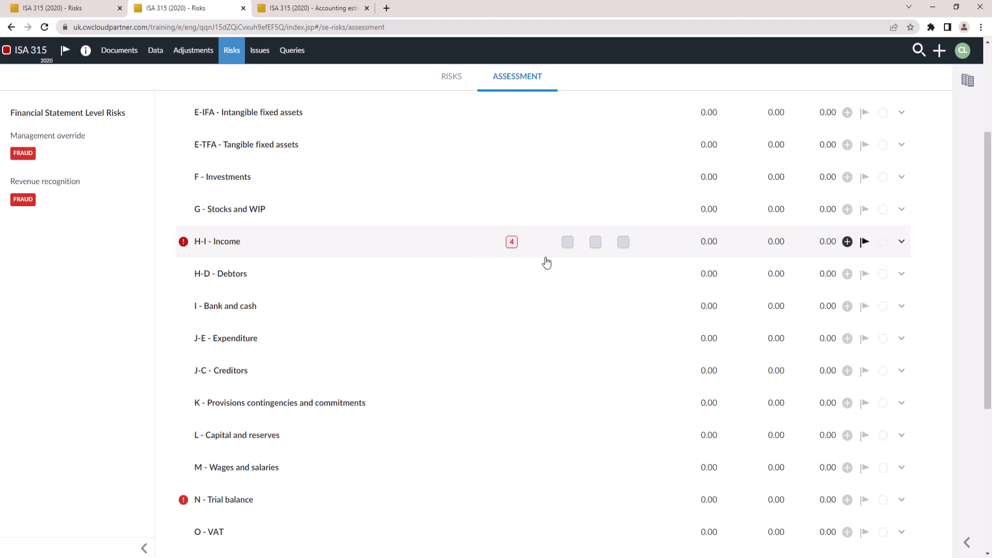
pyautogui.click(847, 242)
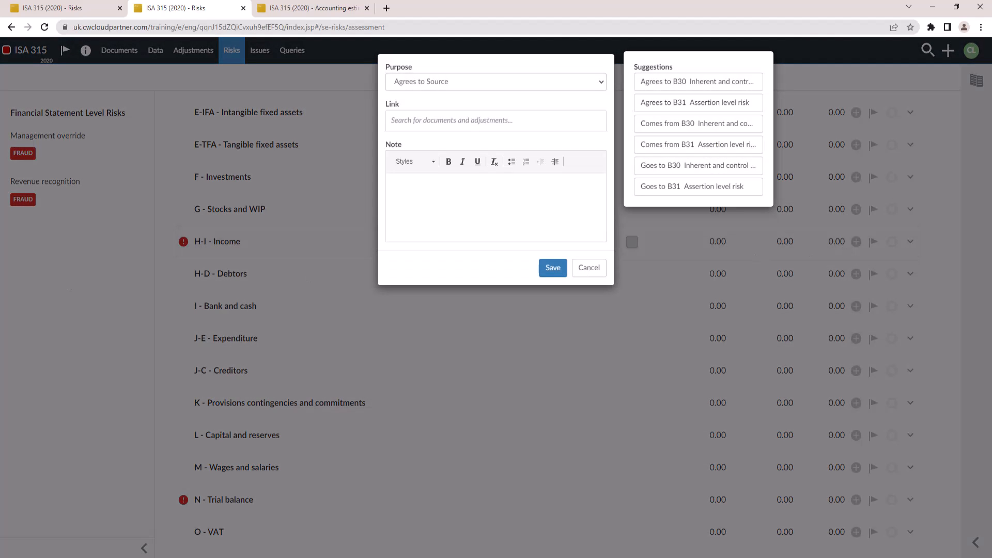
pyautogui.click(675, 150)
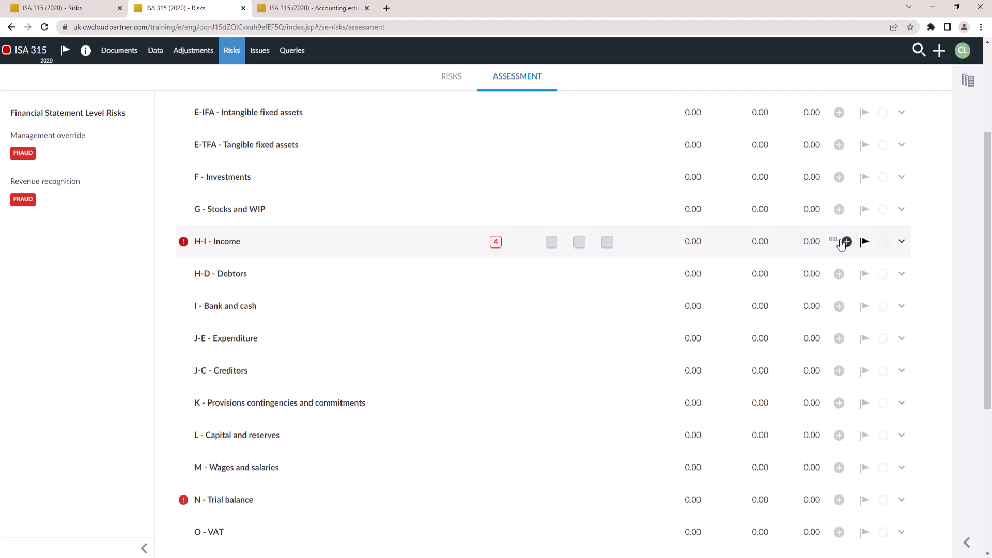
pyautogui.click(834, 240)
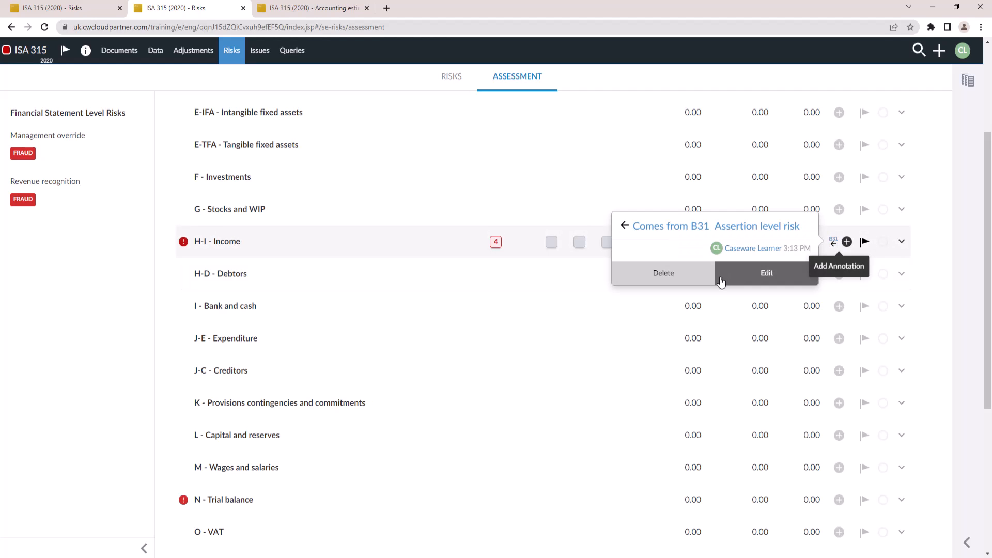
# Open the linked B31 Assertion level risk and review its likelihood and magnitude scores for H-I - Income
pyautogui.click(690, 229)
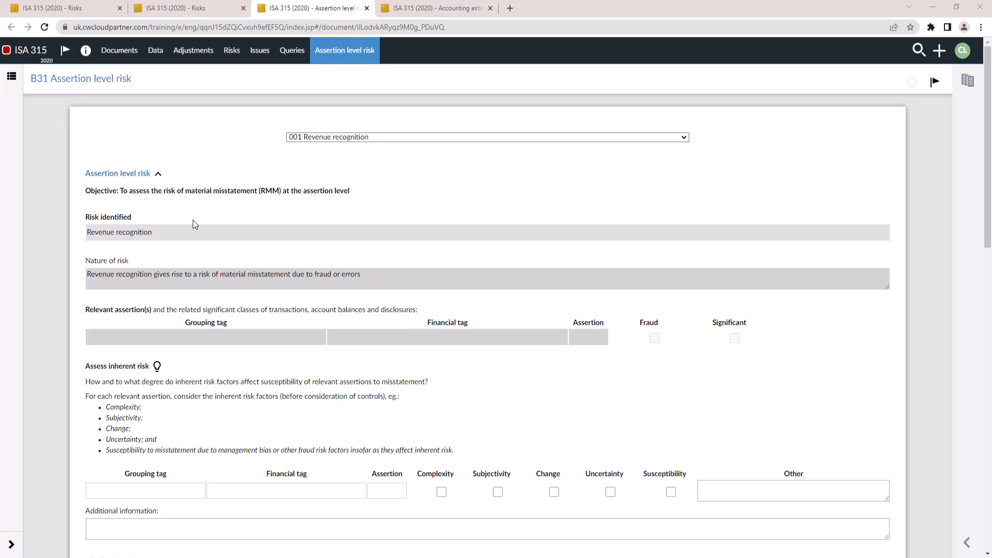
pyautogui.scroll(-5, 200, 321)
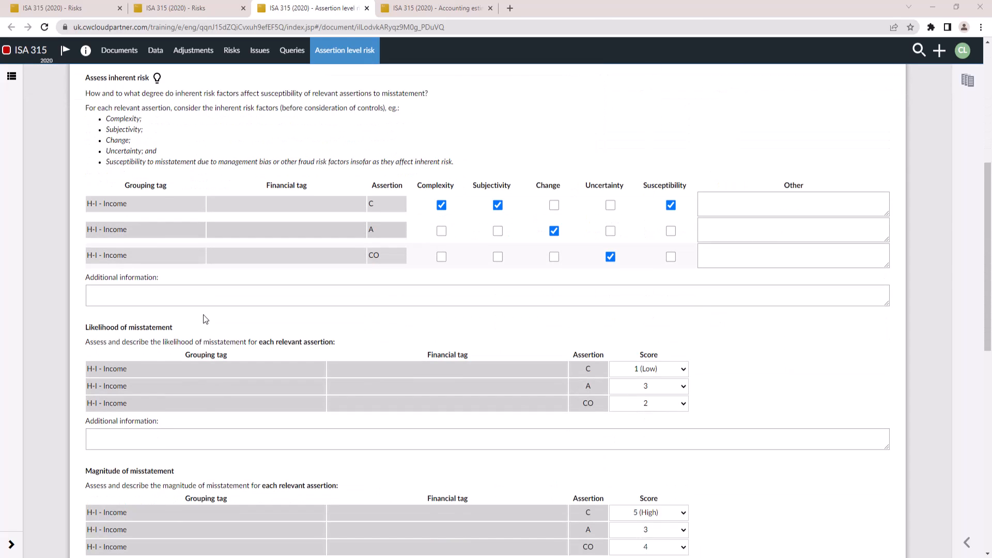
pyautogui.scroll(-1, 202, 315)
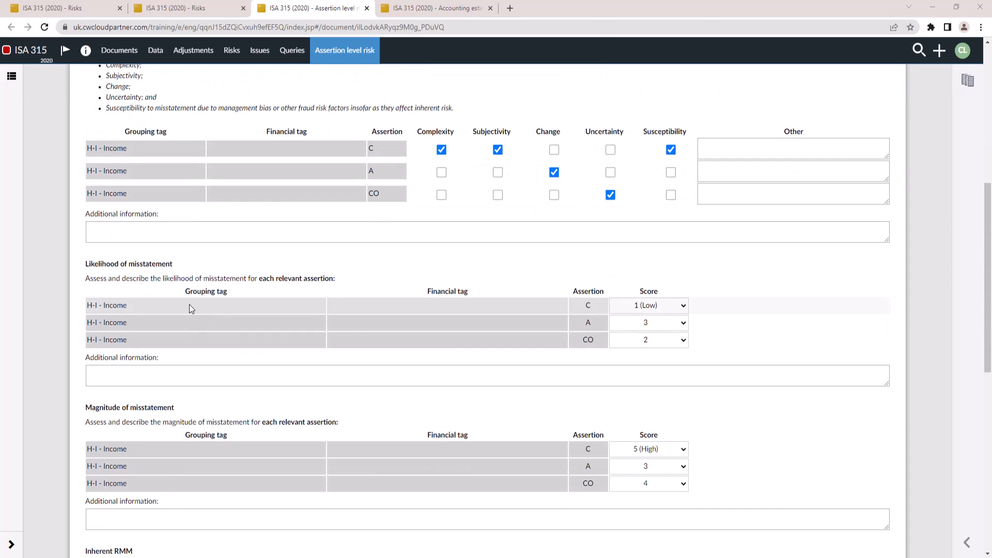
pyautogui.scroll(5, 190, 305)
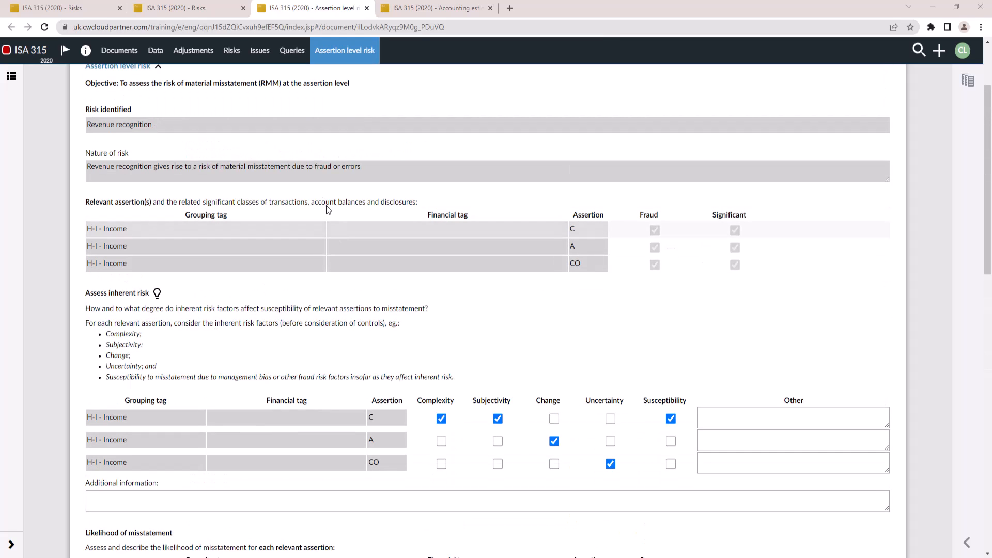
pyautogui.click(189, 8)
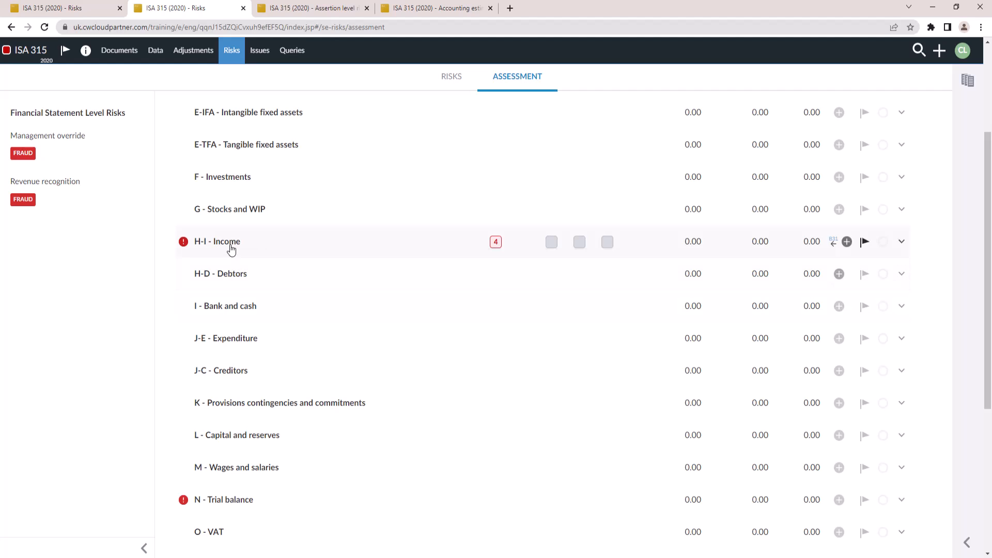
# Expand H-I - Income and set the Completeness inherent risk likelihood to 4 and magnitude to 3, matching B31
pyautogui.click(302, 249)
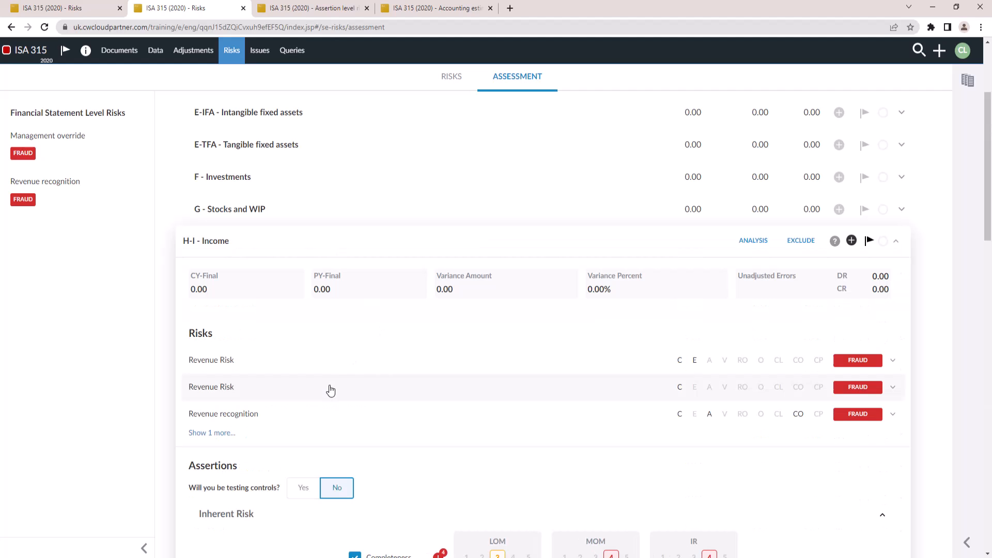
pyautogui.scroll(-4, 320, 392)
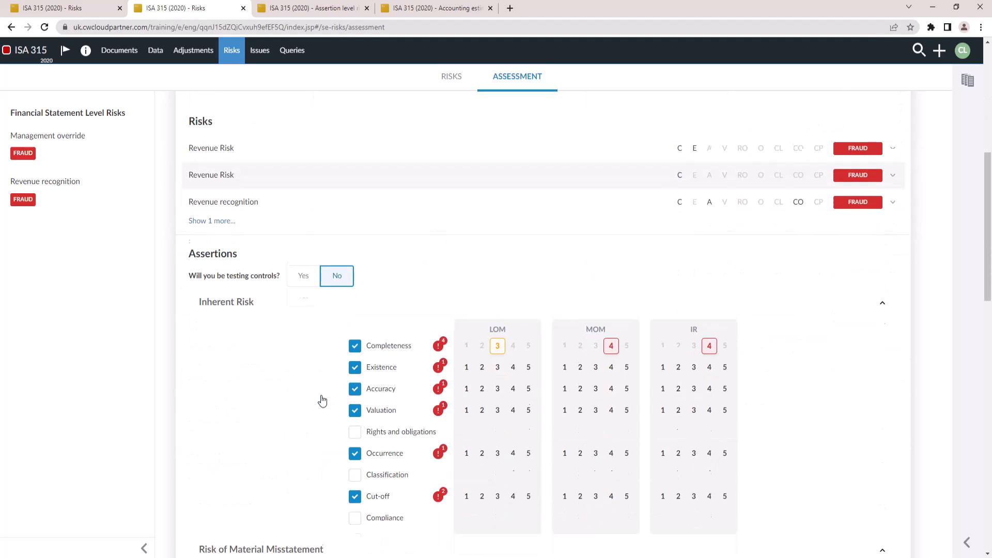
pyautogui.click(318, 5)
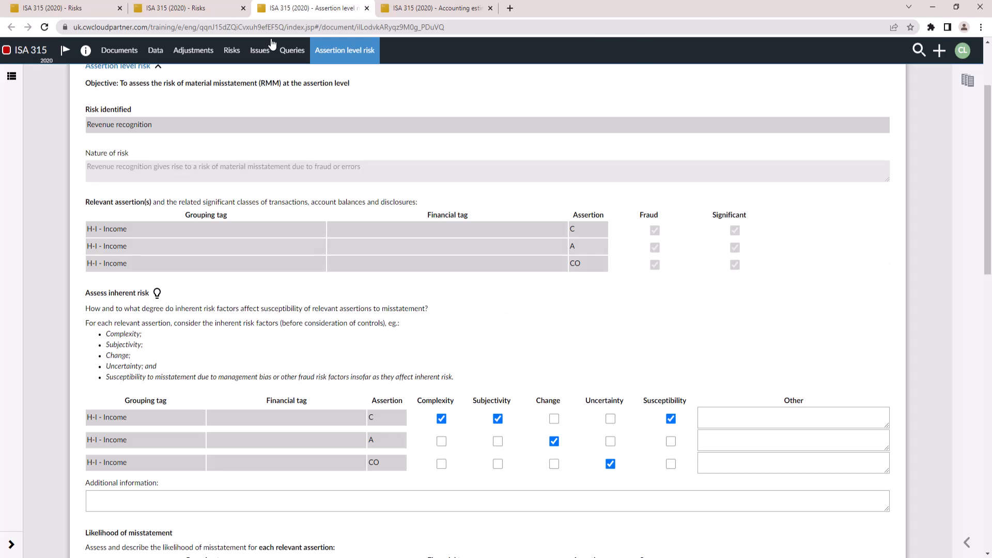
pyautogui.click(199, 9)
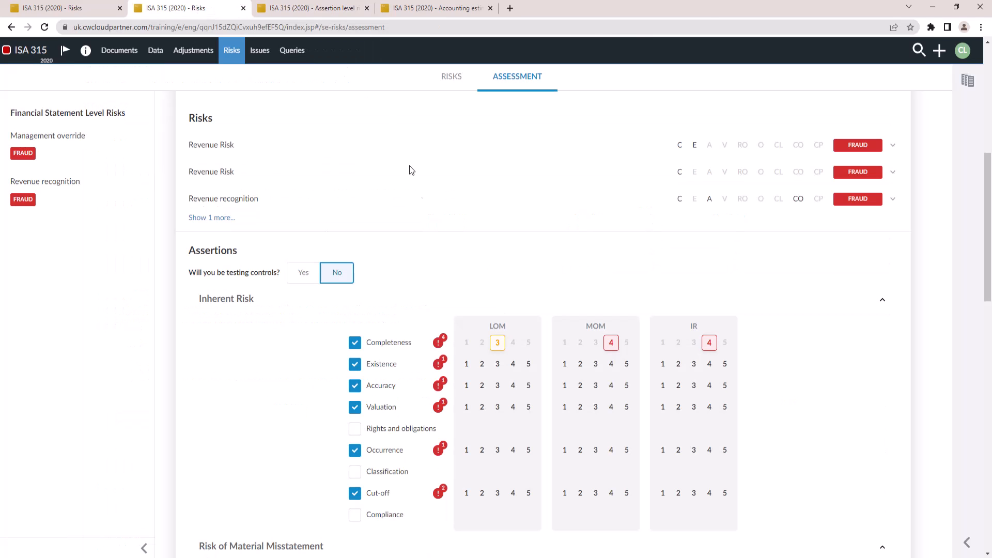
pyautogui.click(512, 344)
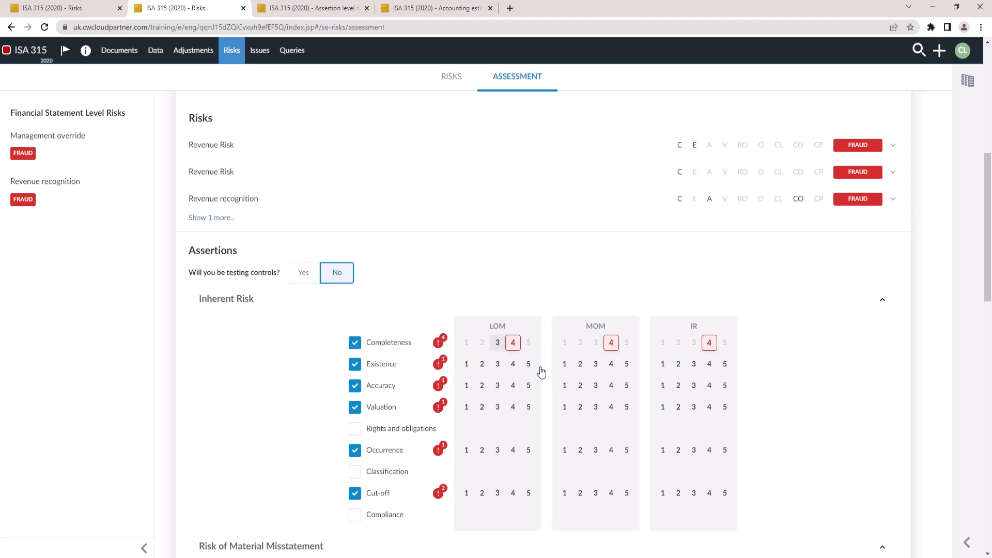
pyautogui.click(595, 344)
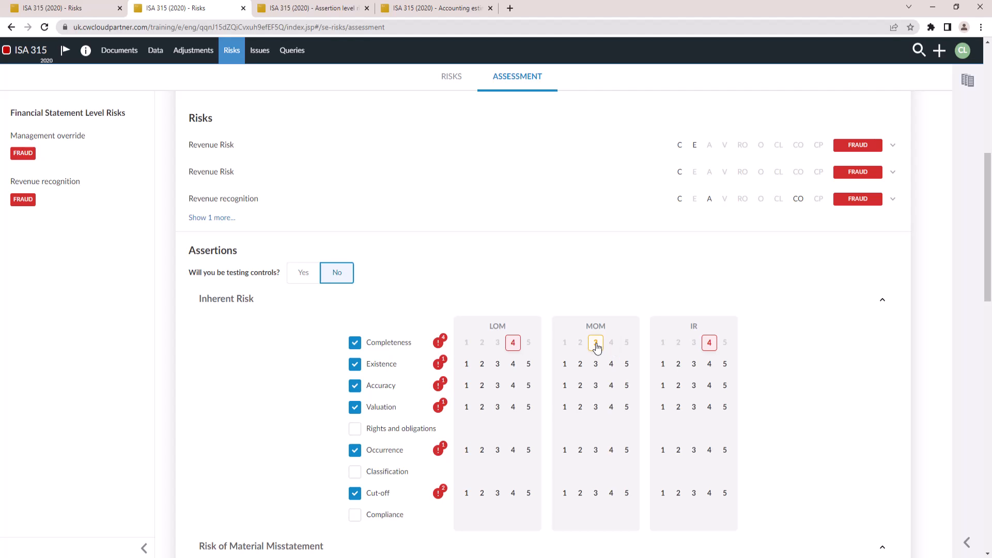
pyautogui.scroll(-5, 569, 413)
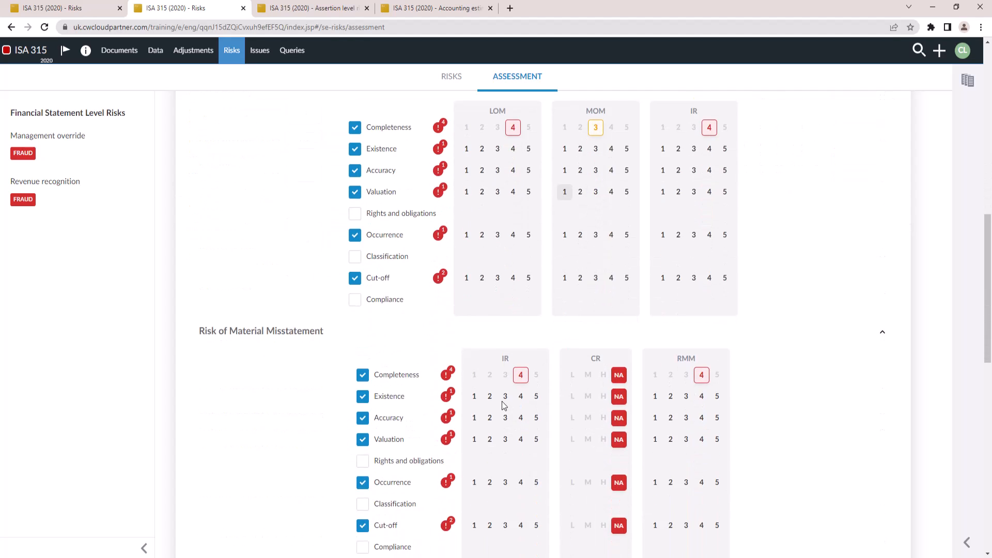
pyautogui.scroll(-1, 513, 406)
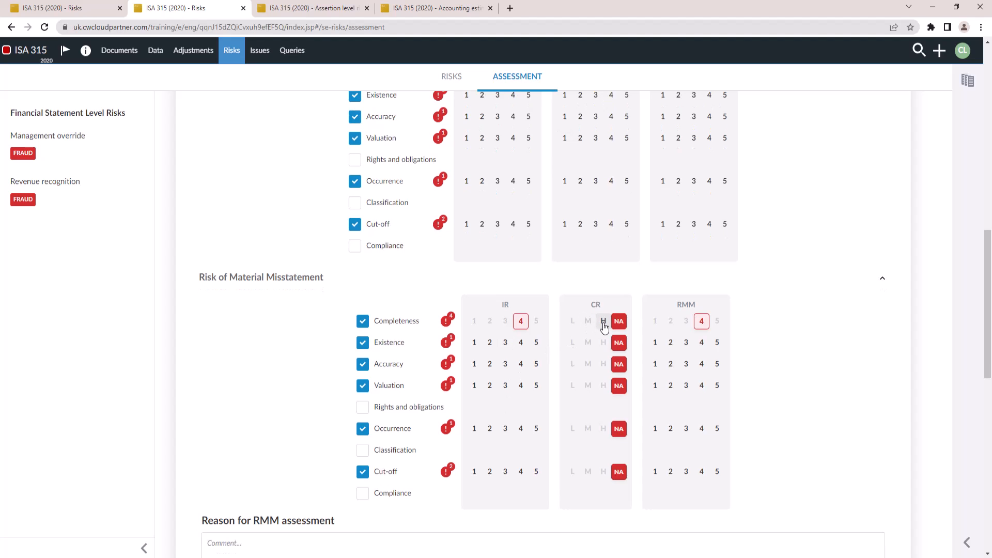
pyautogui.scroll(-1, 594, 416)
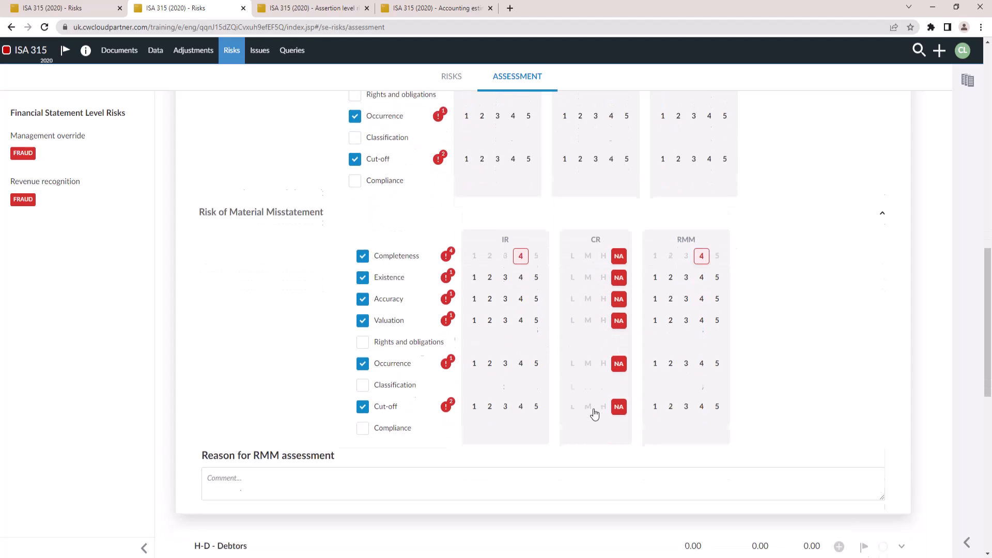
pyautogui.scroll(-3, 595, 413)
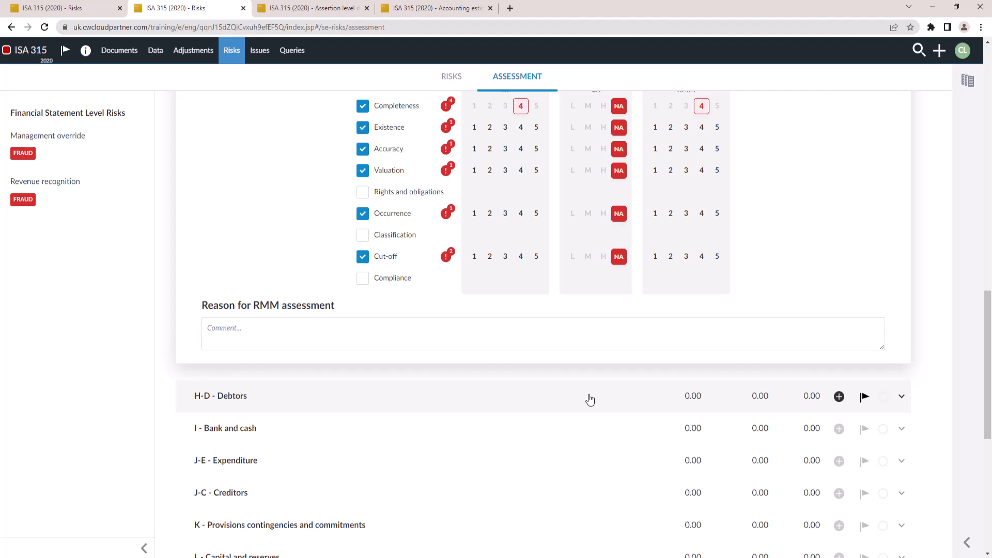
pyautogui.scroll(9, 589, 401)
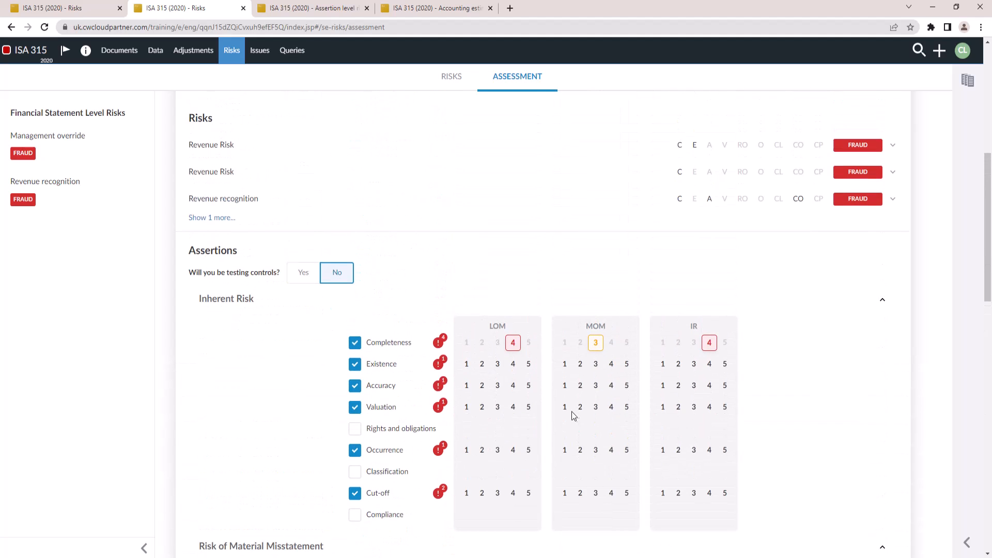